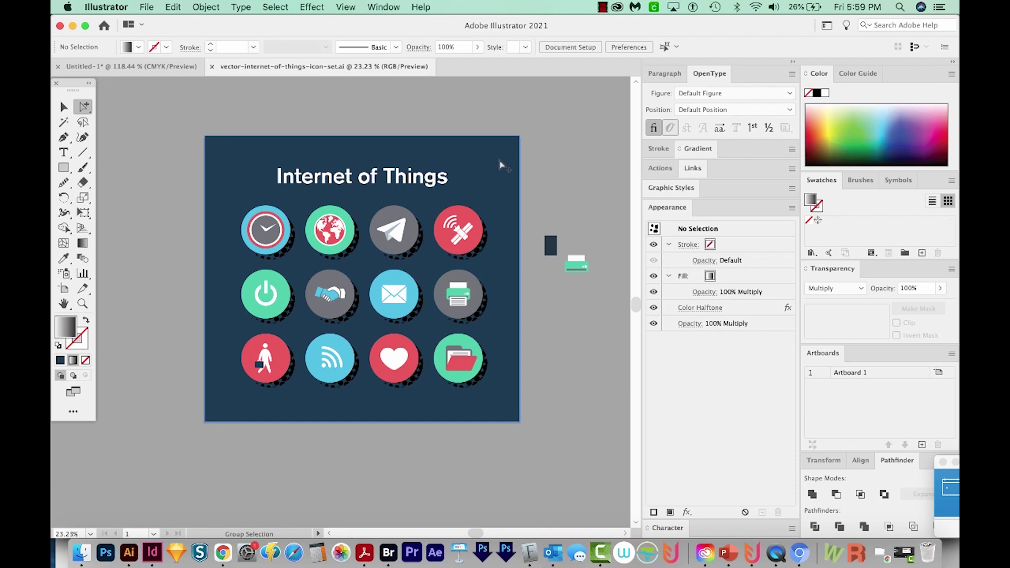
- Put Artboard 1 (1400 × 1272.6 pt) into artboard editing mode with Shift+O
{"action": "key", "text": "shift+o"}
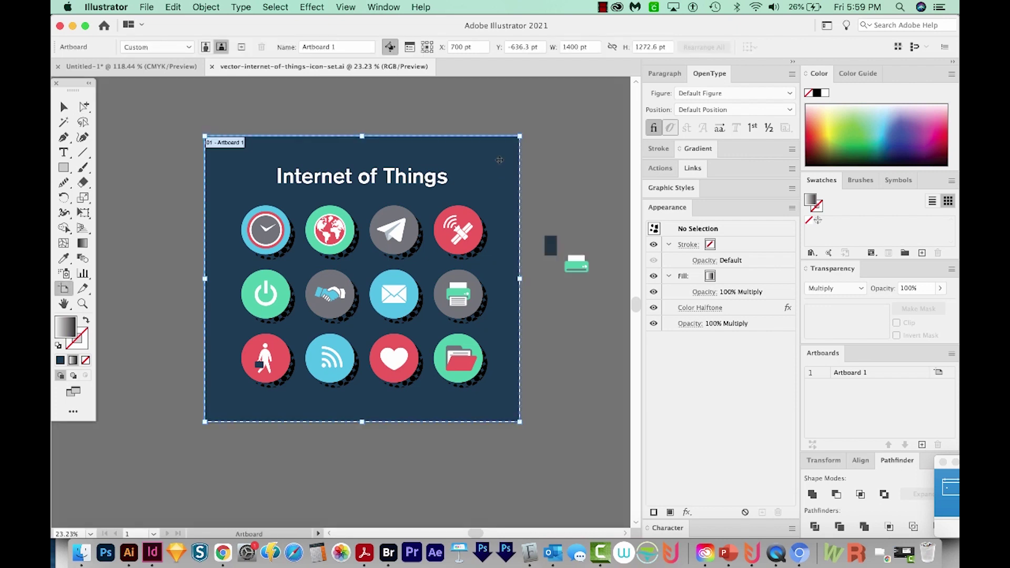
- Resize Artboard 1 to 2000 × 2000 pt and zoom out to see the whole page
{"action": "left_click", "coordinate": [526, 46]}
{"action": "key", "text": "Tab"}
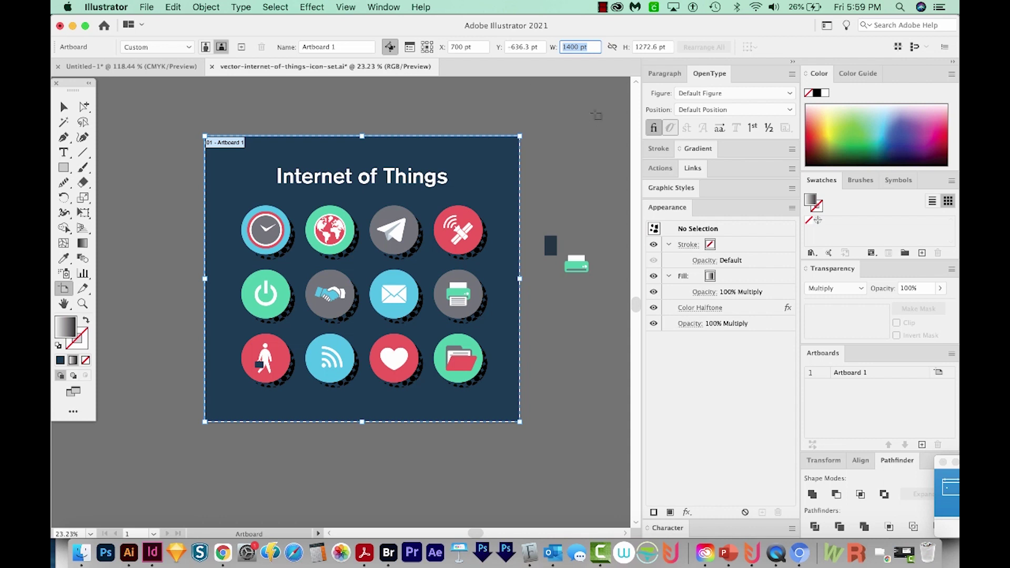
{"action": "type", "text": "2000"}
{"action": "key", "text": "Tab"}
{"action": "type", "text": "2"}
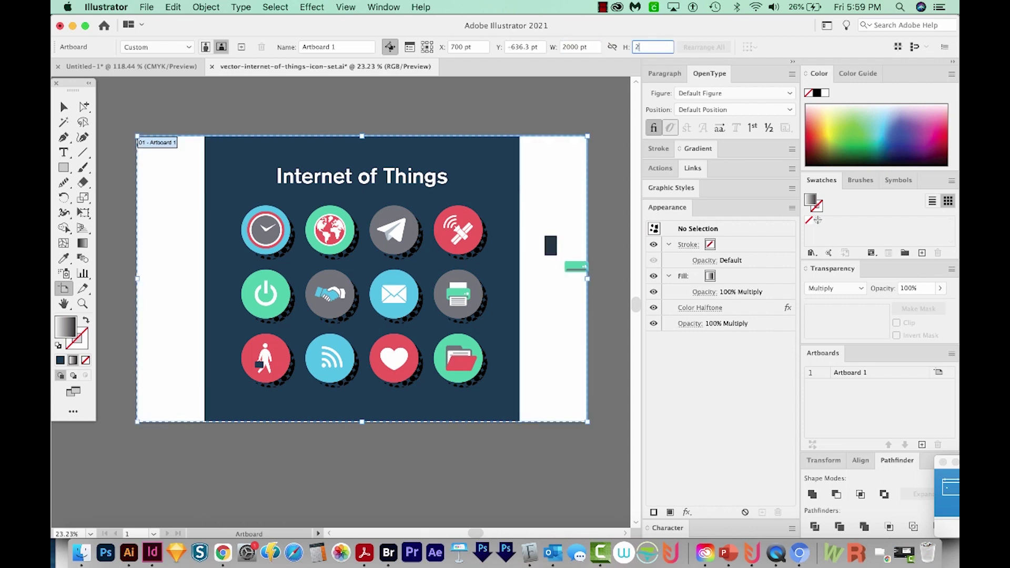
{"action": "key", "text": "Return"}
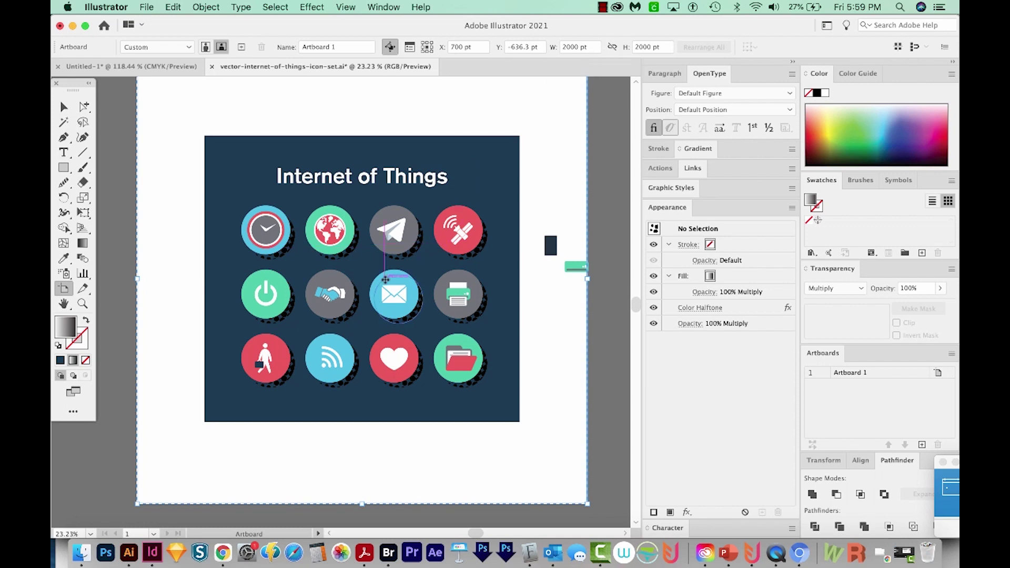
{"action": "key", "text": "super+minus"}
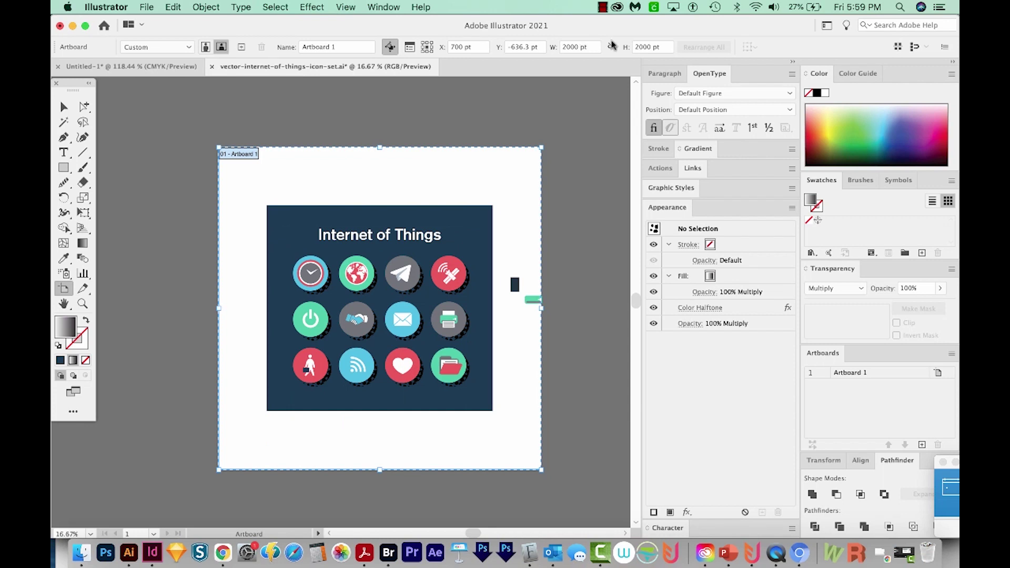
- Select all the artwork and scale it up around its centre
{"action": "left_click", "coordinate": [69, 113]}
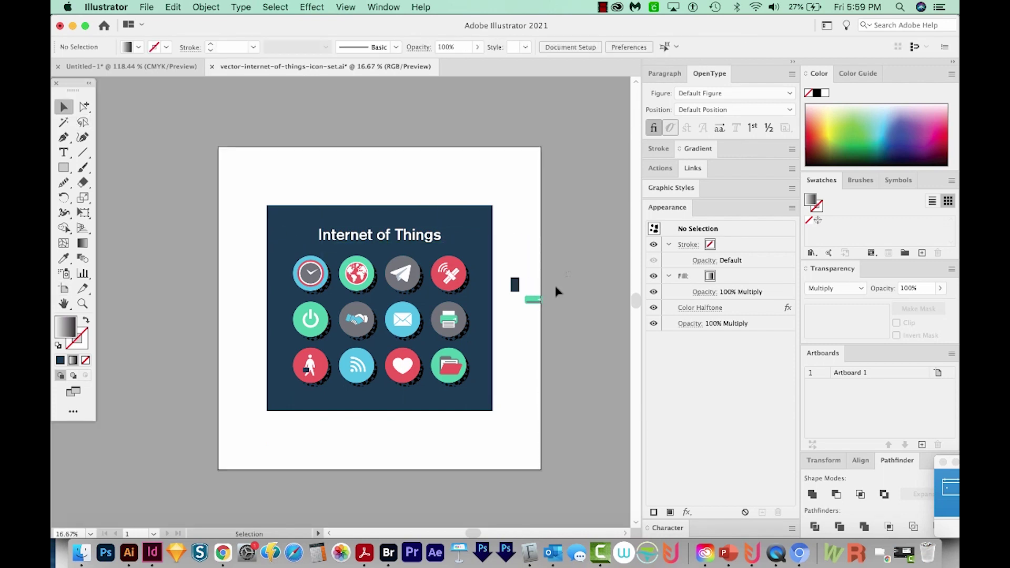
{"action": "key", "text": "super+a"}
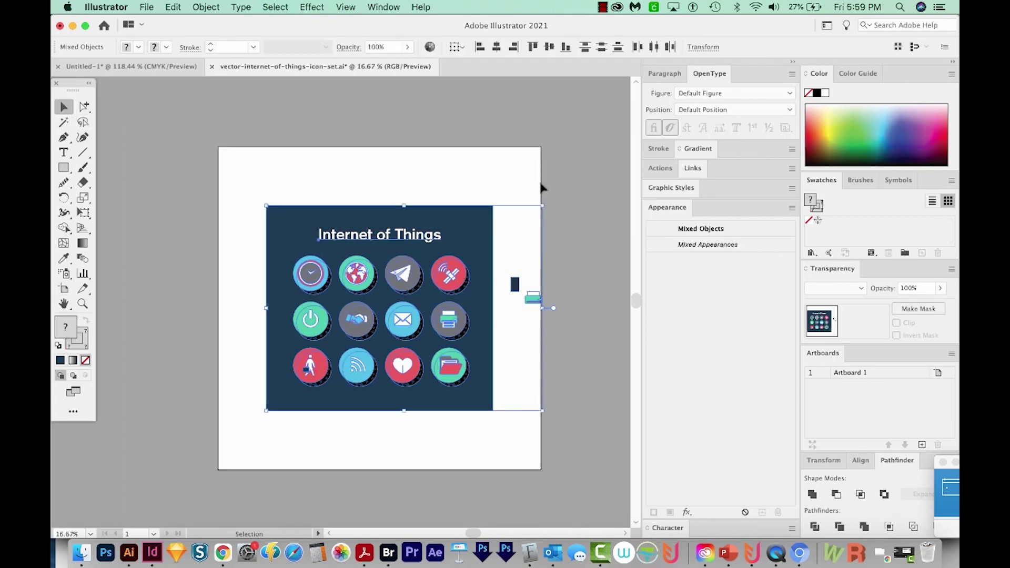
{"action": "left_click_drag", "start_coordinate": [542, 204], "coordinate": [622, 139]}
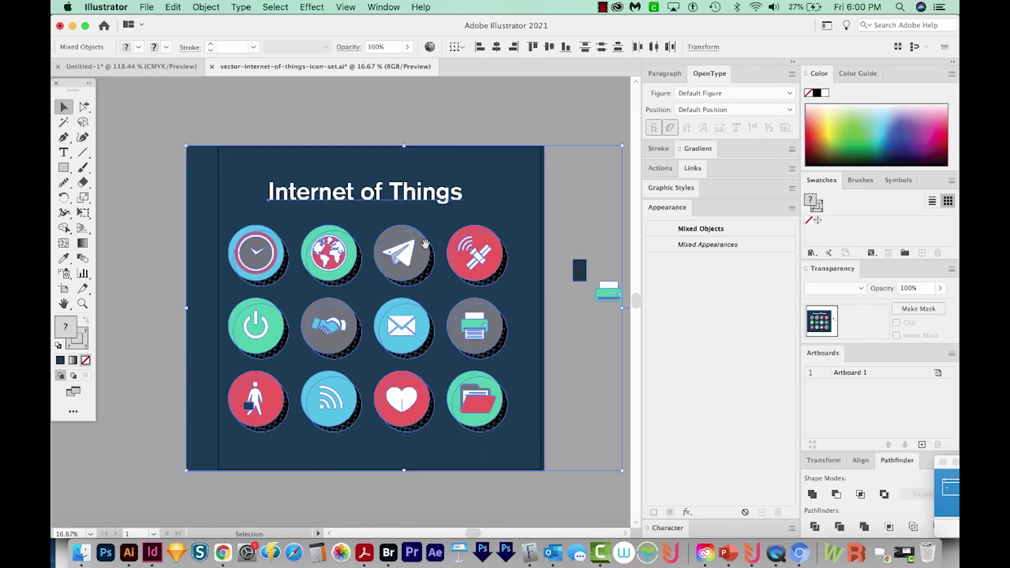
- Make the navy background 2000 × 2000 pt and centre it on the artboard
{"action": "left_click_drag", "start_coordinate": [434, 445], "coordinate": [447, 445]}
{"action": "left_click", "coordinate": [447, 445]}
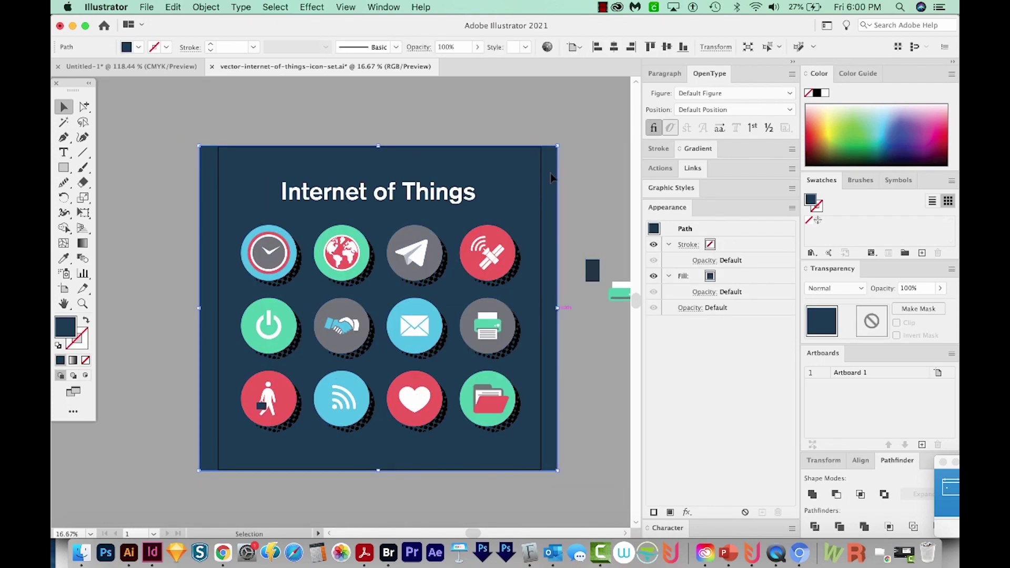
{"action": "left_click", "coordinate": [715, 46]}
{"action": "left_click", "coordinate": [682, 67]}
{"action": "type", "text": "4000"}
{"action": "key", "text": "Return"}
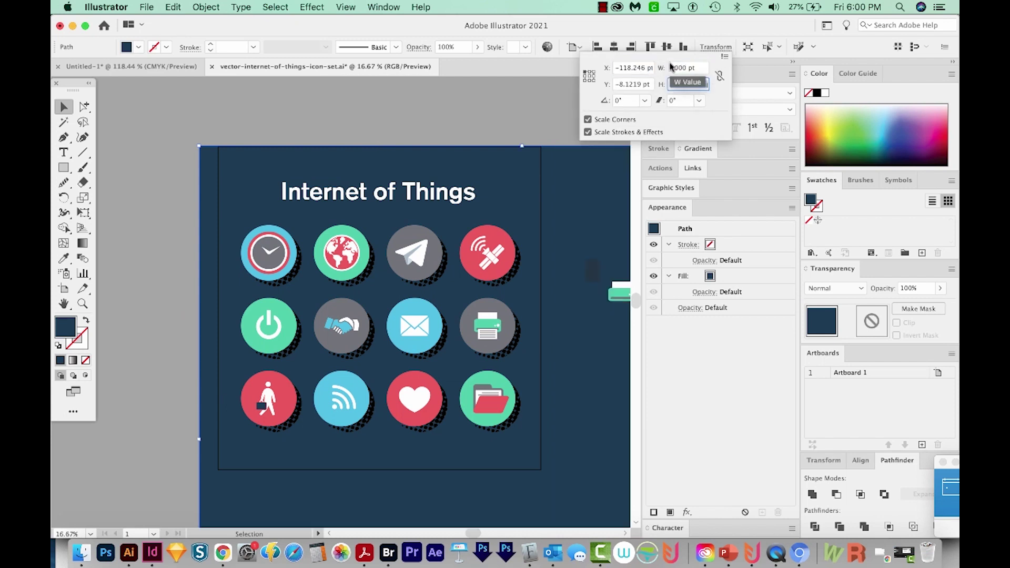
{"action": "type", "text": "2000"}
{"action": "key", "text": "Tab"}
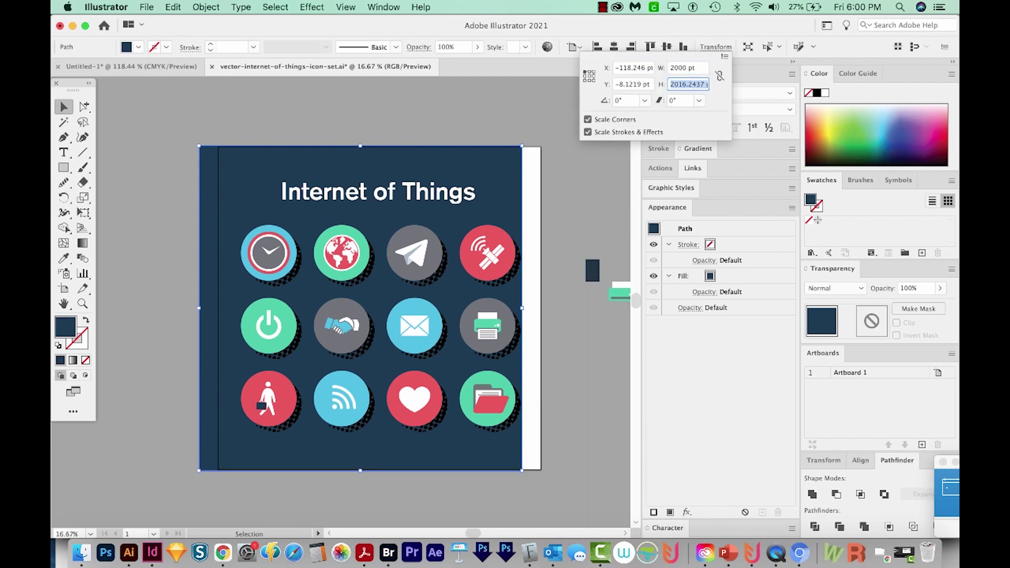
{"action": "type", "text": "2000"}
{"action": "key", "text": "Return"}
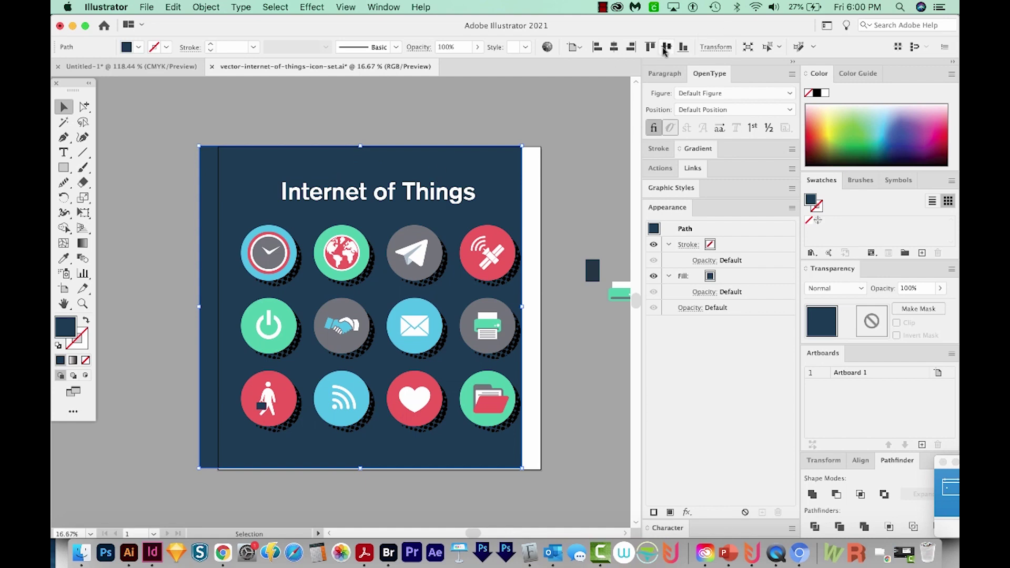
{"action": "left_click", "coordinate": [614, 47]}
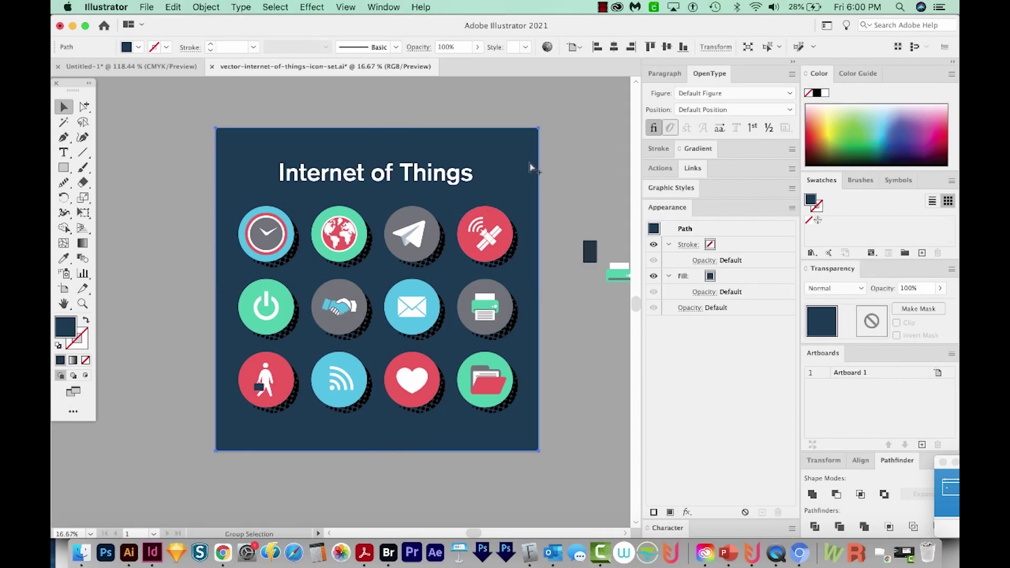
{"action": "key", "text": "Delete"}
{"action": "key", "text": "super+z"}
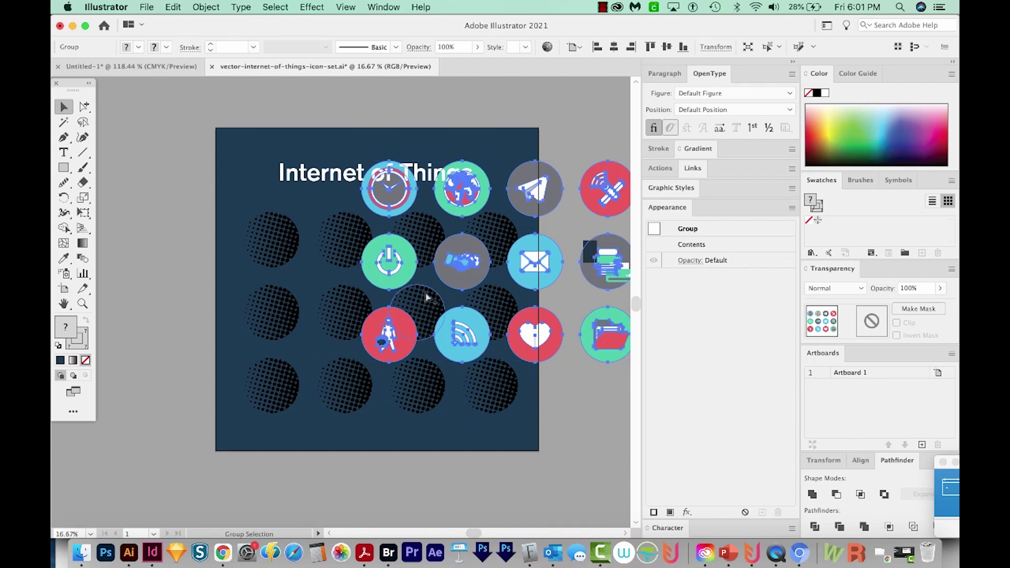
{"action": "key", "text": "cmd+z"}
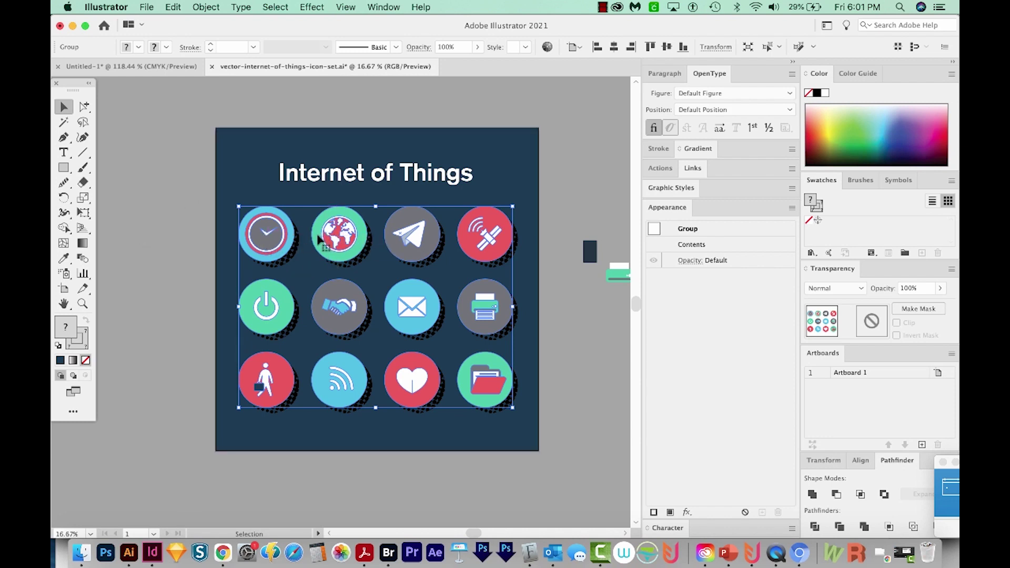
- Clear the selection, pan the artboard up, and switch to selecting objects inside groups
{"action": "left_click", "coordinate": [467, 466]}
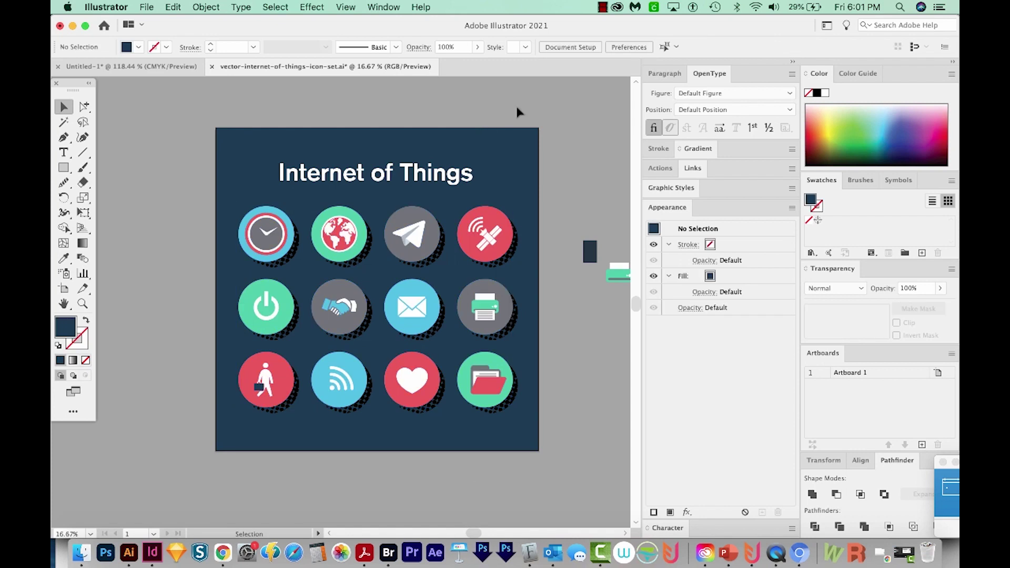
{"action": "left_click", "coordinate": [242, 181]}
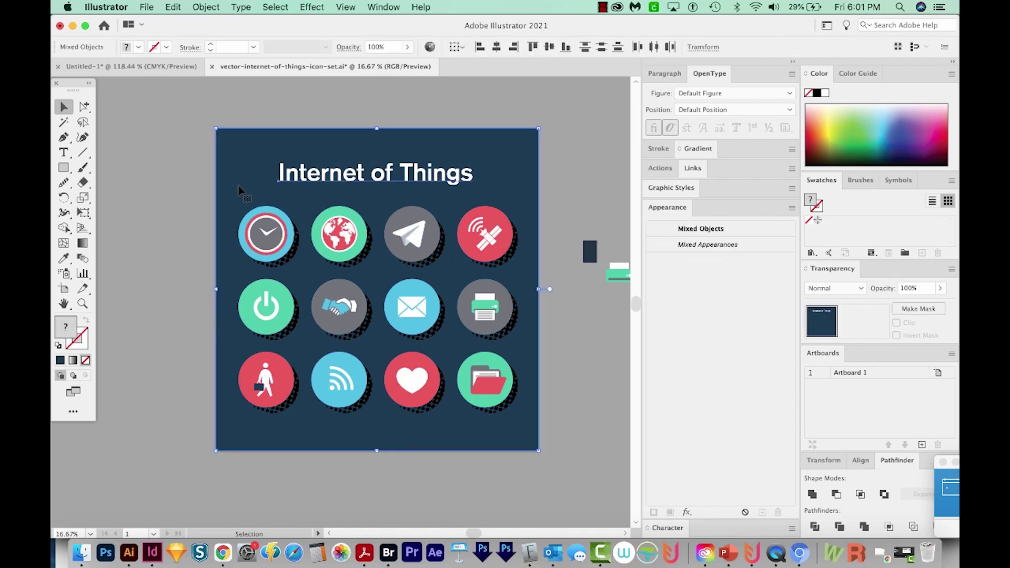
{"action": "key", "text": "super+shift+a"}
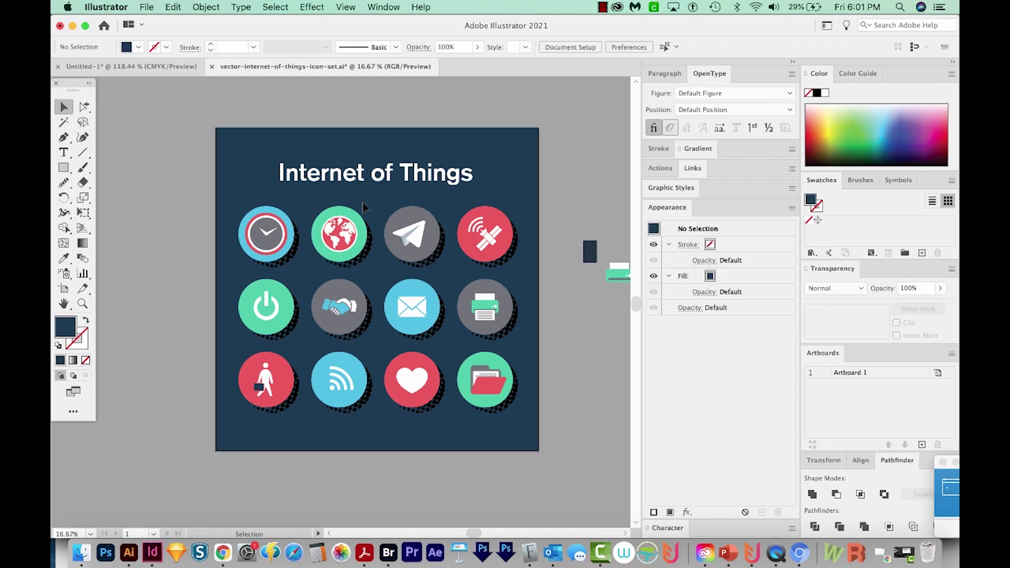
{"action": "left_click_drag", "start_coordinate": [381, 293], "coordinate": [396, 262]}
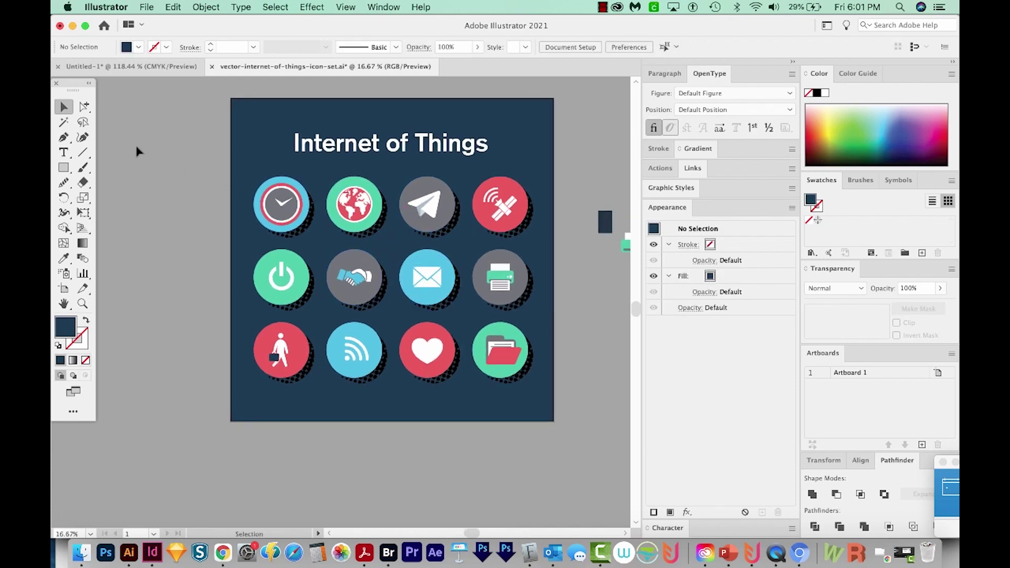
{"action": "left_click", "coordinate": [89, 106]}
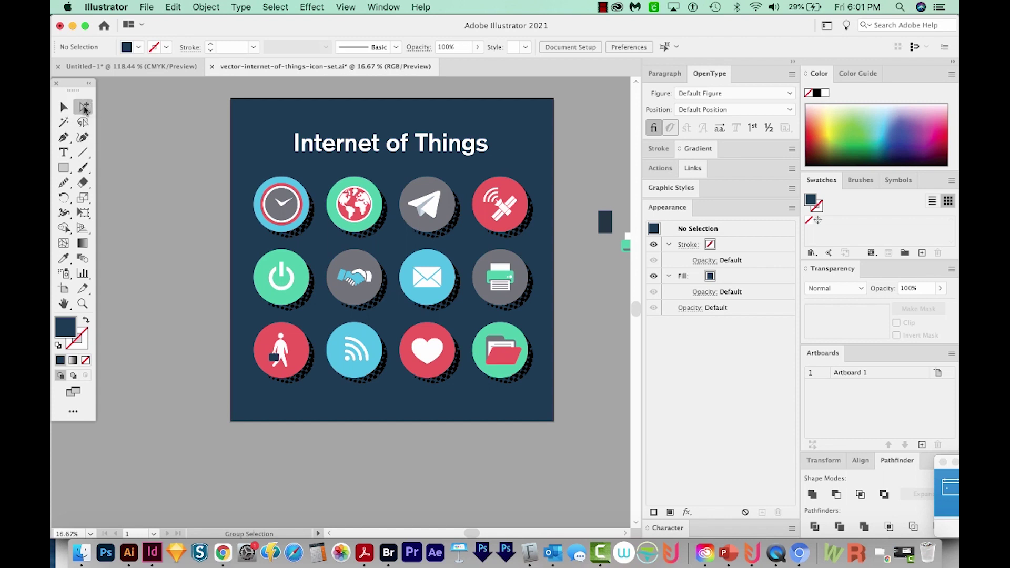
{"action": "left_click", "coordinate": [86, 107]}
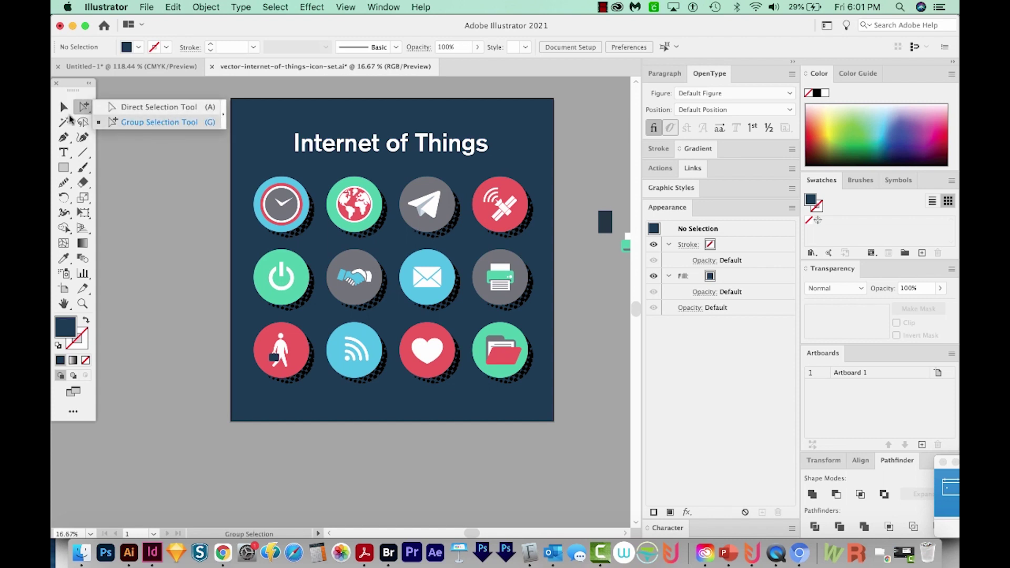
- Remove the clock icon by selecting and deleting its whole group
{"action": "left_click_drag", "start_coordinate": [245, 170], "coordinate": [266, 193]}
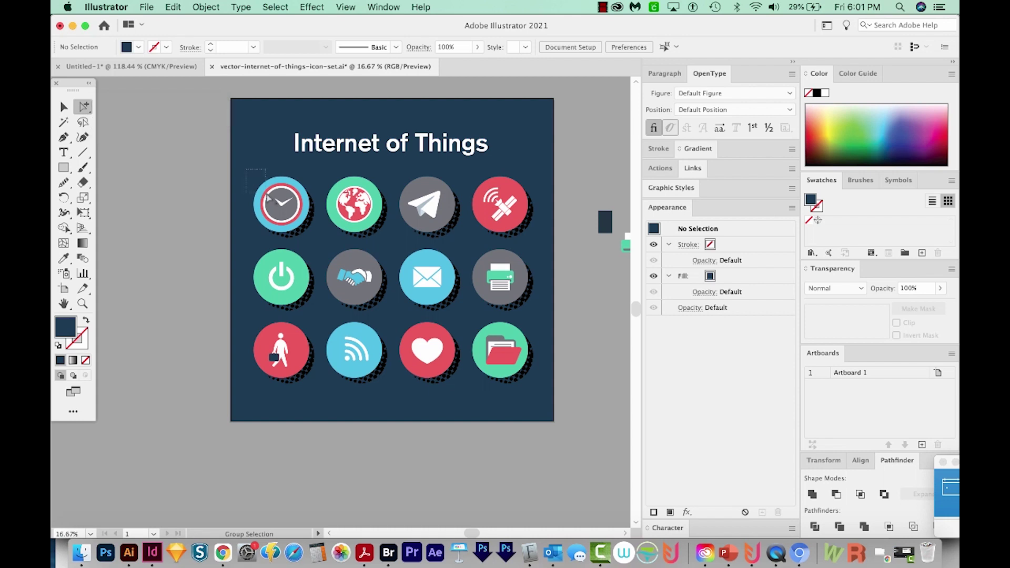
{"action": "left_click_drag", "start_coordinate": [316, 243], "coordinate": [321, 245]}
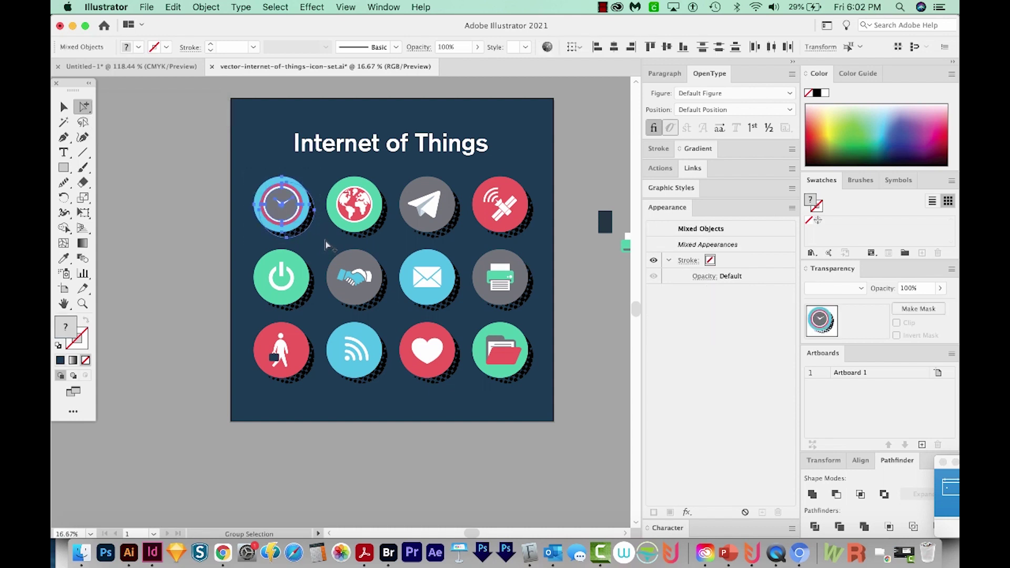
{"action": "key", "text": "Delete"}
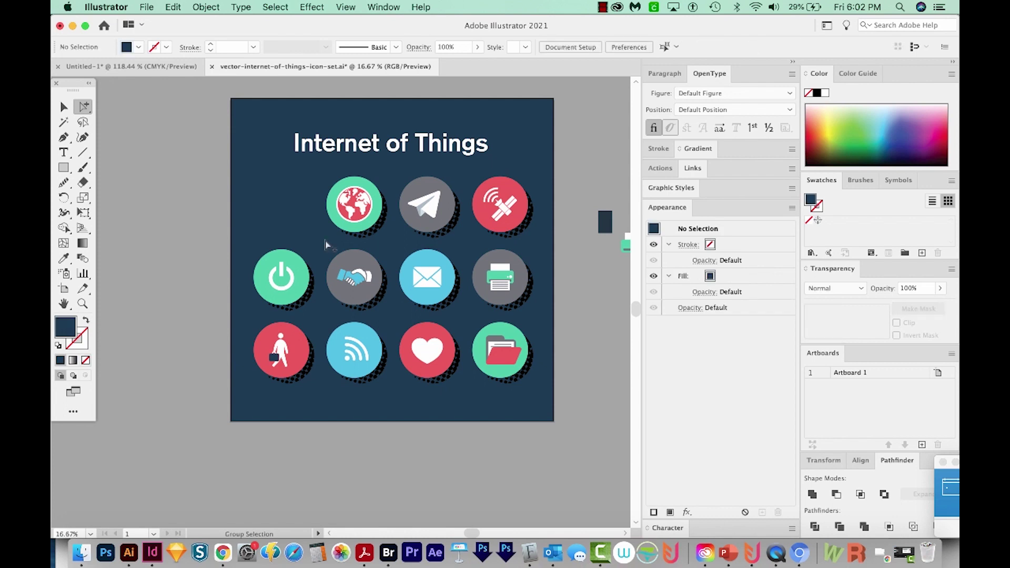
{"action": "key", "text": "super"}
{"action": "key", "text": "super+z"}
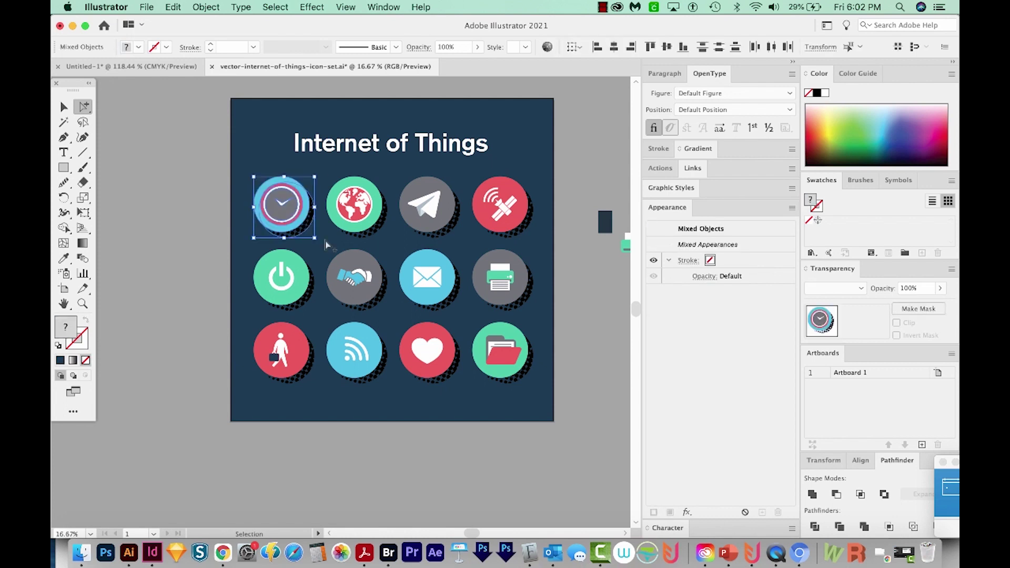
{"action": "key", "text": "super+g"}
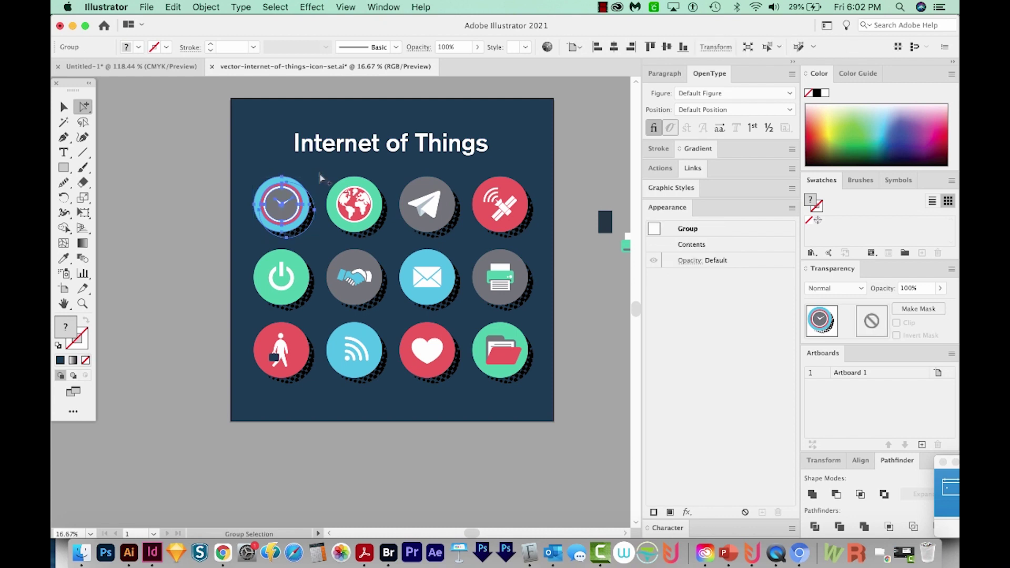
{"action": "key", "text": "Delete"}
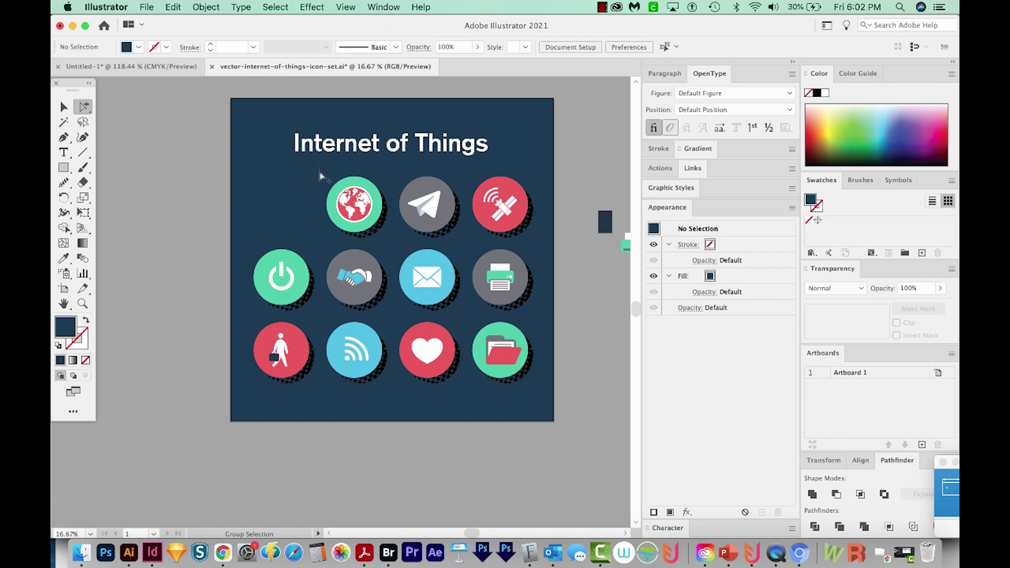
- Hide the globe, paper-plane, satellite, power, handshake, mail and printer icons
{"action": "left_click_drag", "start_coordinate": [320, 167], "coordinate": [394, 246]}
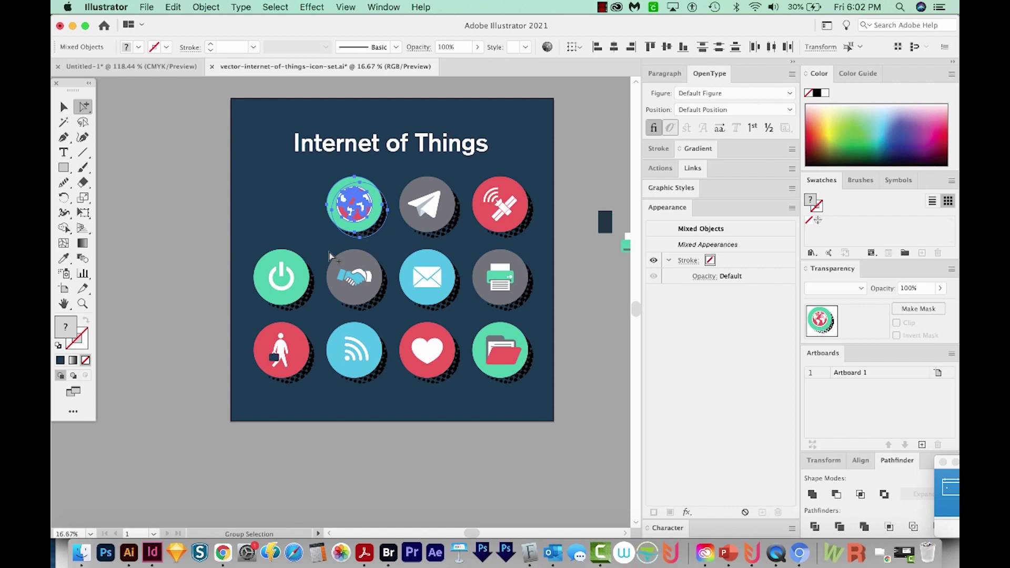
{"action": "key", "text": "Delete"}
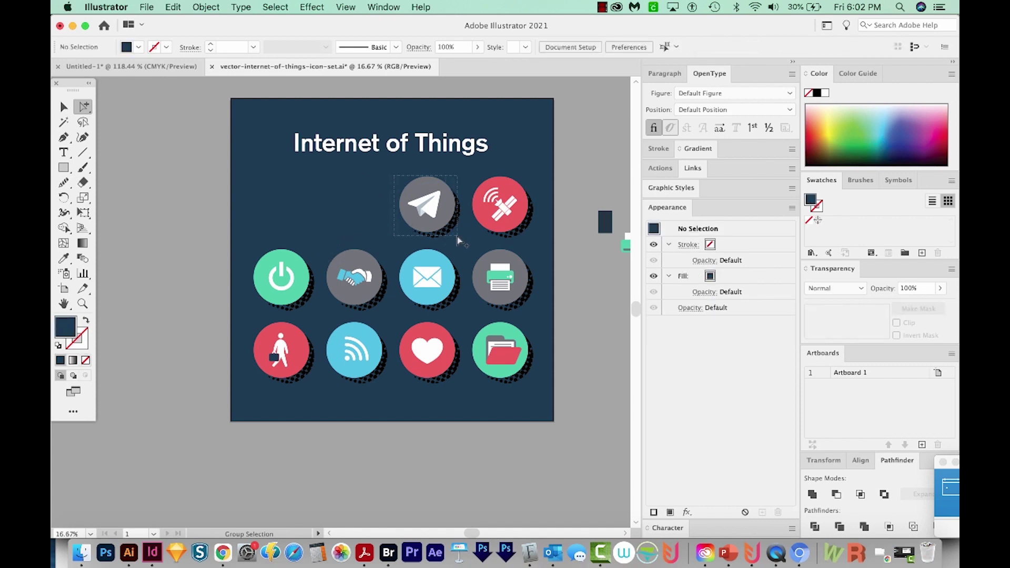
{"action": "left_click", "coordinate": [462, 241]}
{"action": "key", "text": "Delete"}
{"action": "left_click", "coordinate": [307, 248]}
{"action": "key", "text": "Delete"}
{"action": "left_click", "coordinate": [316, 252]}
{"action": "key", "text": "Delete"}
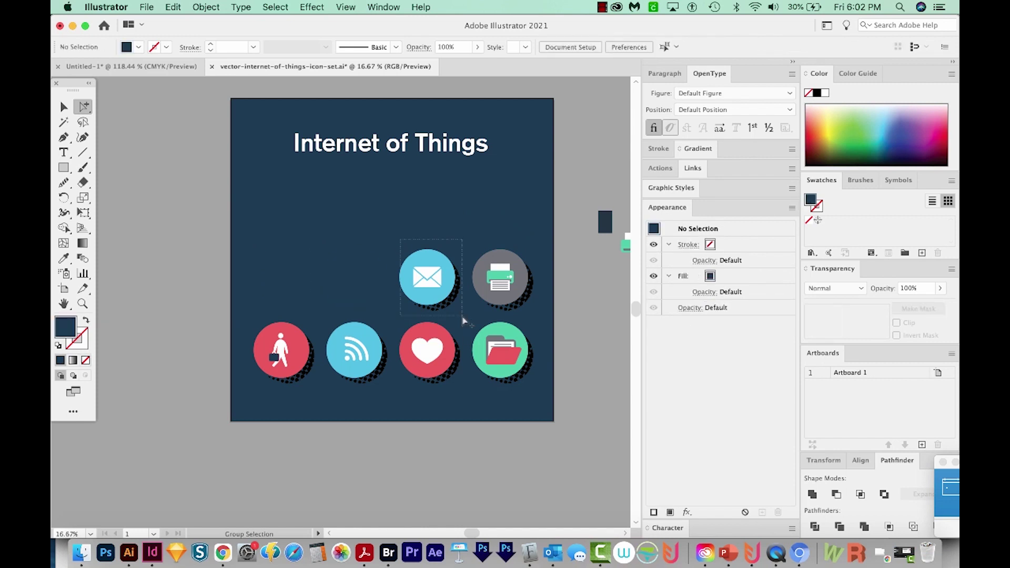
{"action": "left_click", "coordinate": [427, 277]}
{"action": "left_click", "coordinate": [500, 277], "text": "shift"}
{"action": "key", "text": "Delete"}
- Hide the person, wifi and heart icons, then bring all hidden icons back with Show All
{"action": "left_click", "coordinate": [281, 349]}
{"action": "key", "text": "Delete"}
{"action": "left_click", "coordinate": [354, 349]}
{"action": "left_click", "coordinate": [427, 350], "text": "shift"}
{"action": "key", "text": "Delete"}
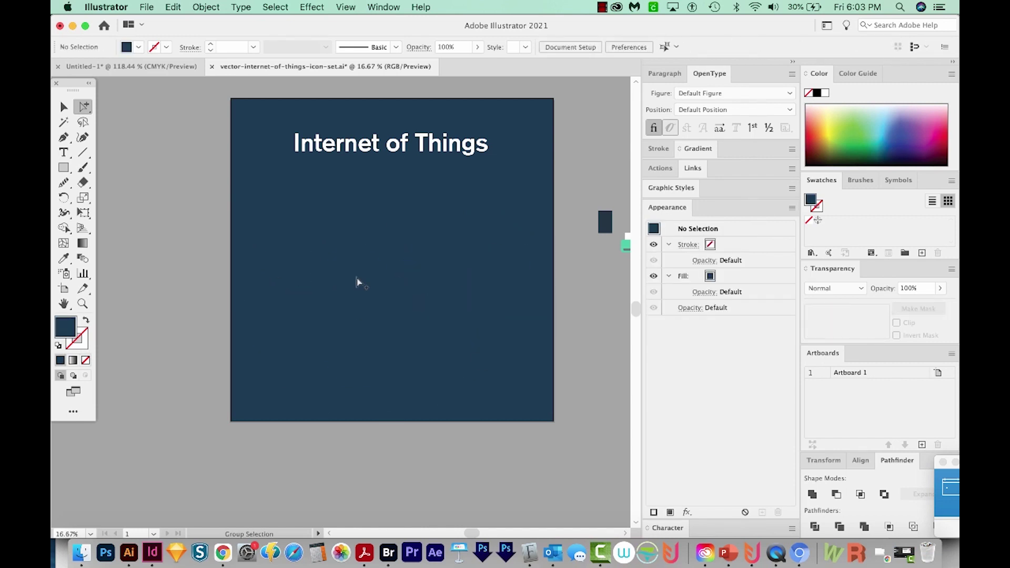
{"action": "key", "text": "super+alt+3"}
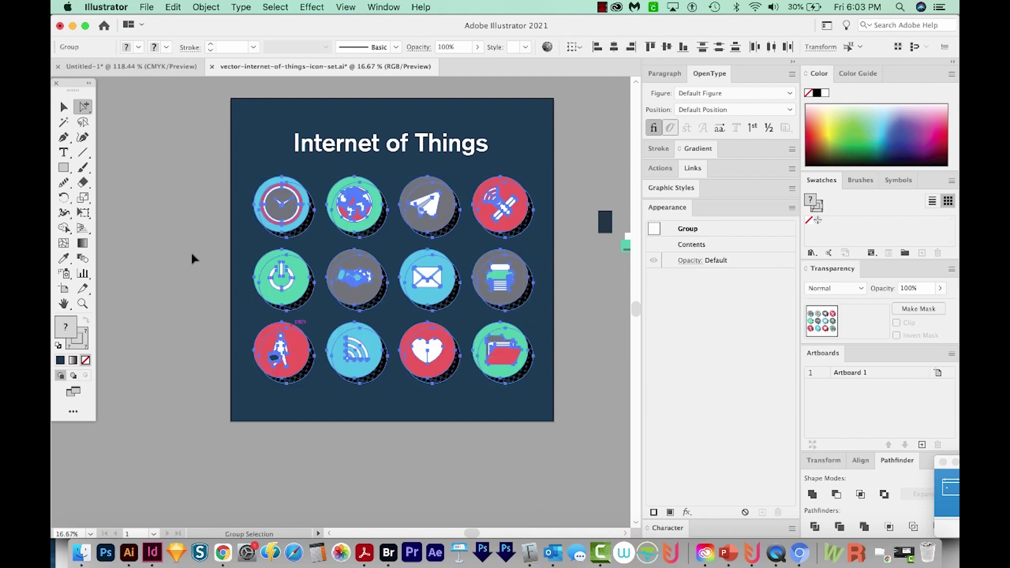
{"action": "key", "text": "v"}
{"action": "left_click", "coordinate": [142, 223]}
{"action": "left_click_drag", "start_coordinate": [279, 203], "coordinate": [266, 183]}
{"action": "key", "text": "super+z"}
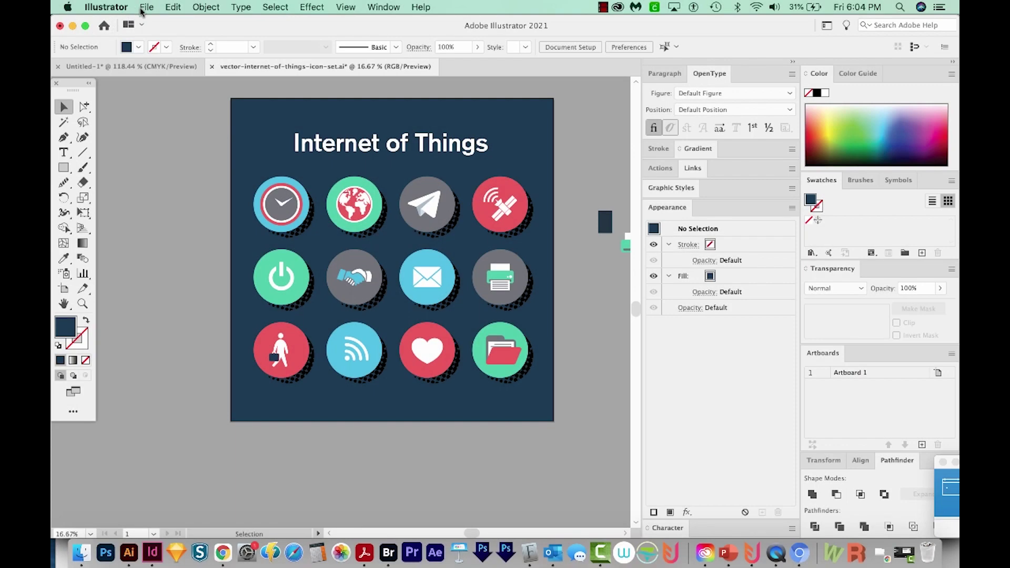
- Check the document colour mode, run Object > Unlock All, and select the Internet of Things title
{"action": "left_click", "coordinate": [144, 7]}
{"action": "mouse_move", "coordinate": [254, 304]}
{"action": "left_click", "coordinate": [206, 7]}
{"action": "left_click", "coordinate": [200, 32]}
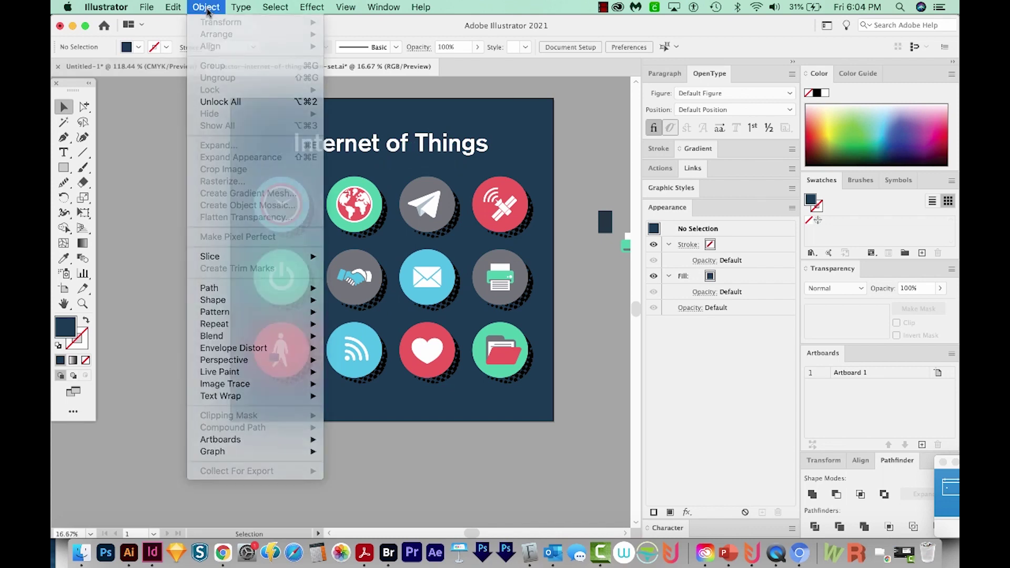
{"action": "left_click", "coordinate": [211, 10]}
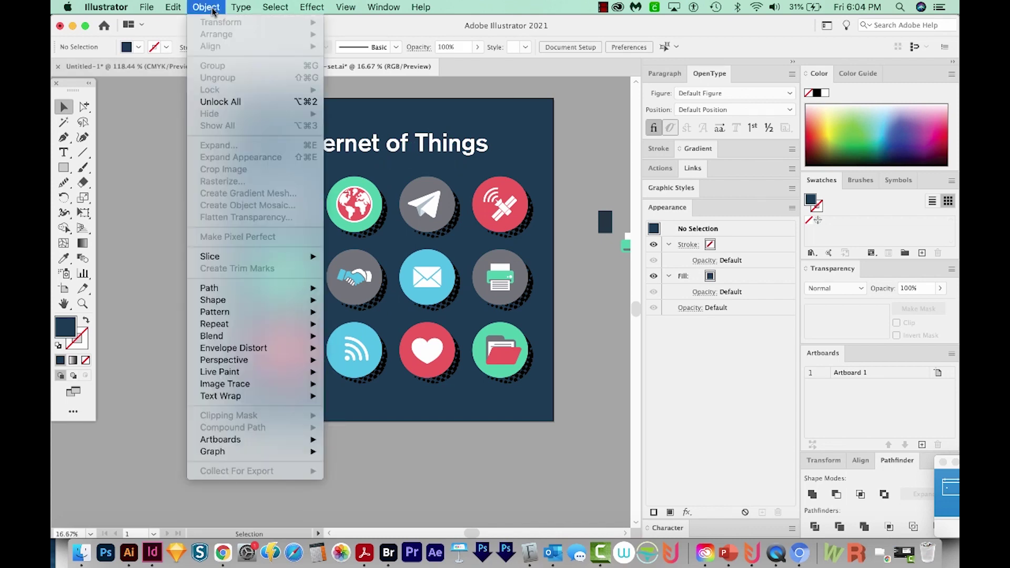
{"action": "left_click", "coordinate": [214, 100]}
{"action": "left_click", "coordinate": [610, 136]}
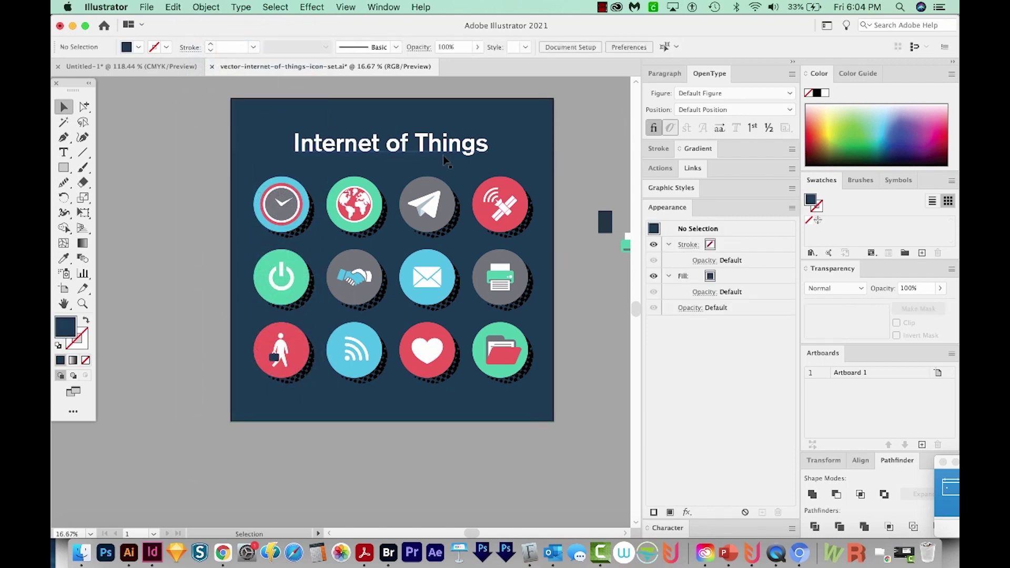
{"action": "left_click", "coordinate": [443, 154]}
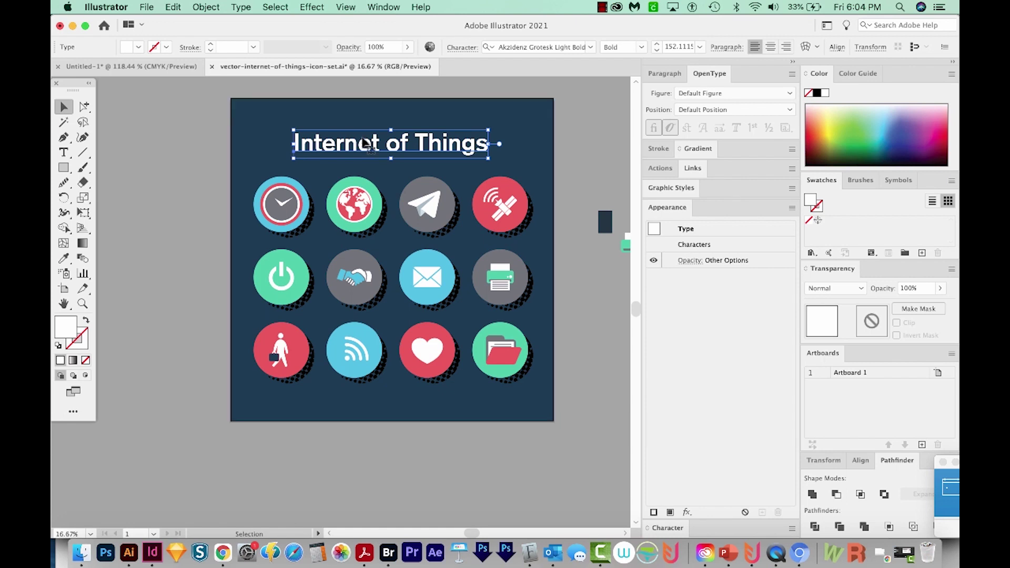
- Convert the Internet of Things title to outlines, then check the Object menu for locked items
{"action": "key", "text": "super+a"}
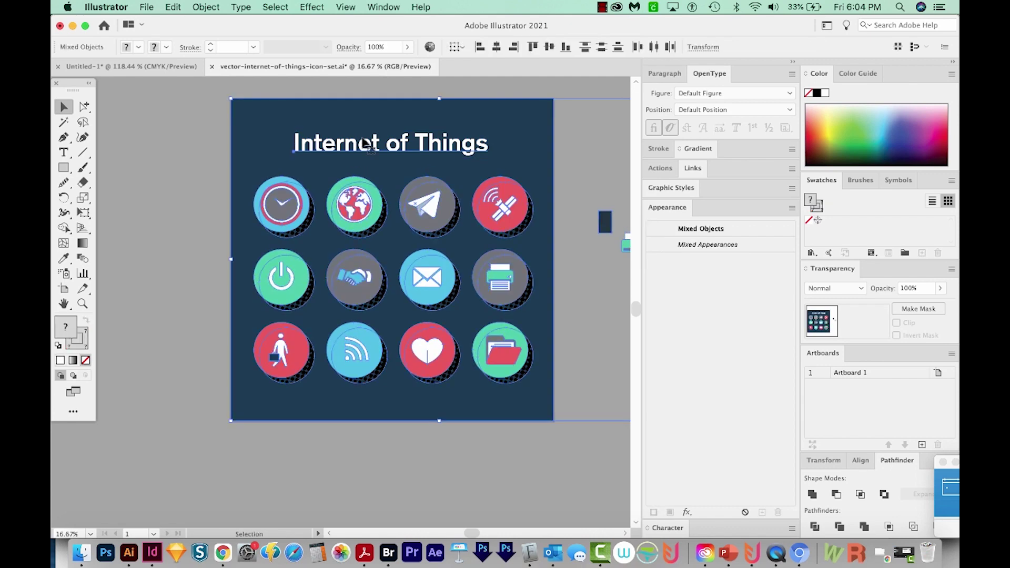
{"action": "left_click", "coordinate": [241, 8]}
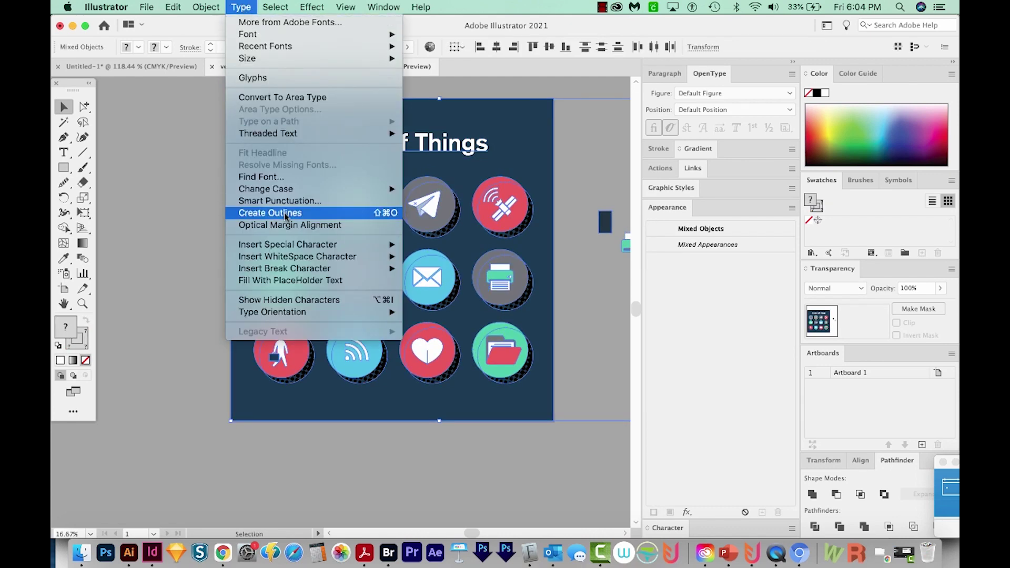
{"action": "left_click", "coordinate": [258, 212]}
{"action": "left_click", "coordinate": [497, 427]}
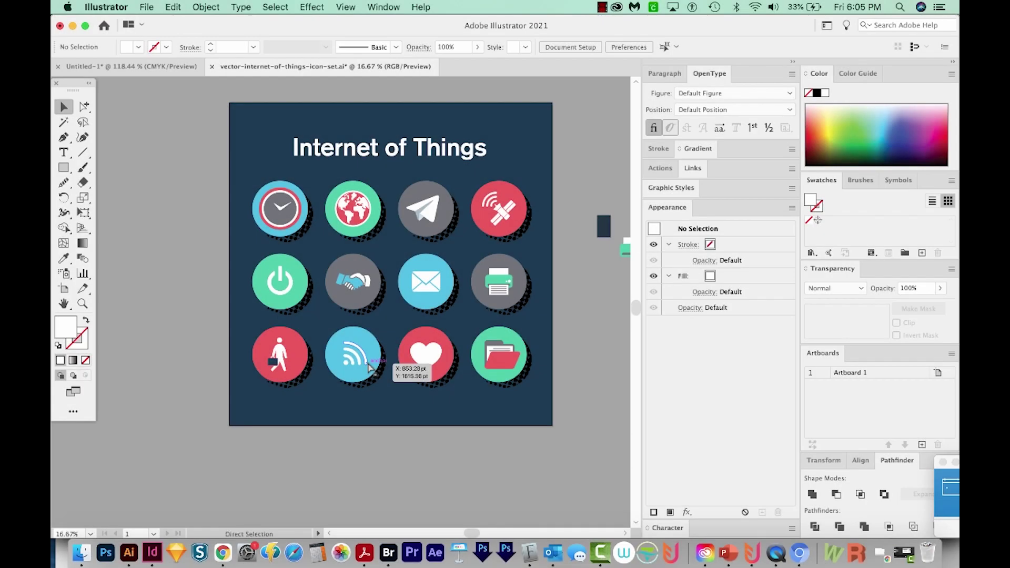
{"action": "key", "text": "v"}
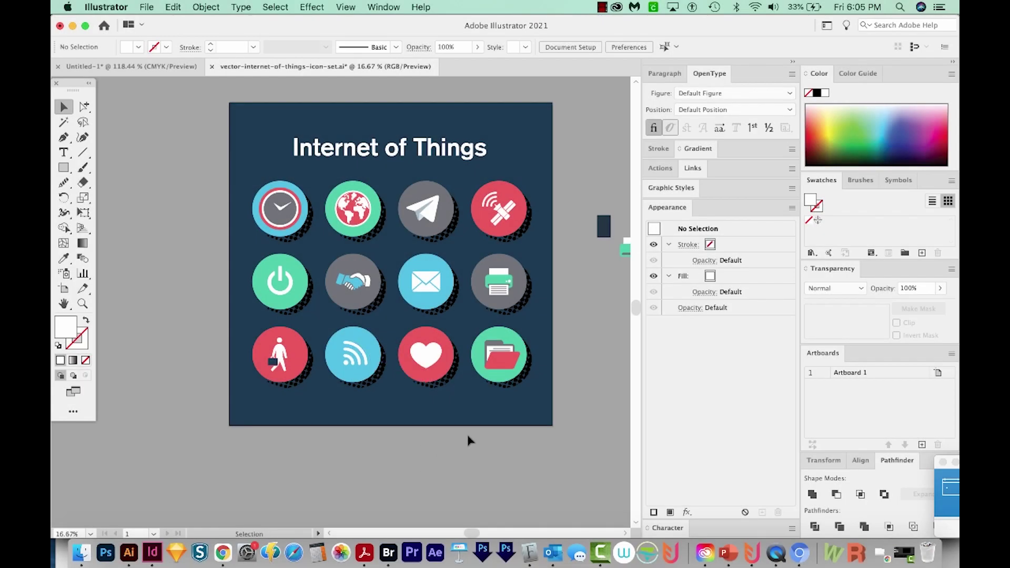
{"action": "left_click", "coordinate": [206, 7]}
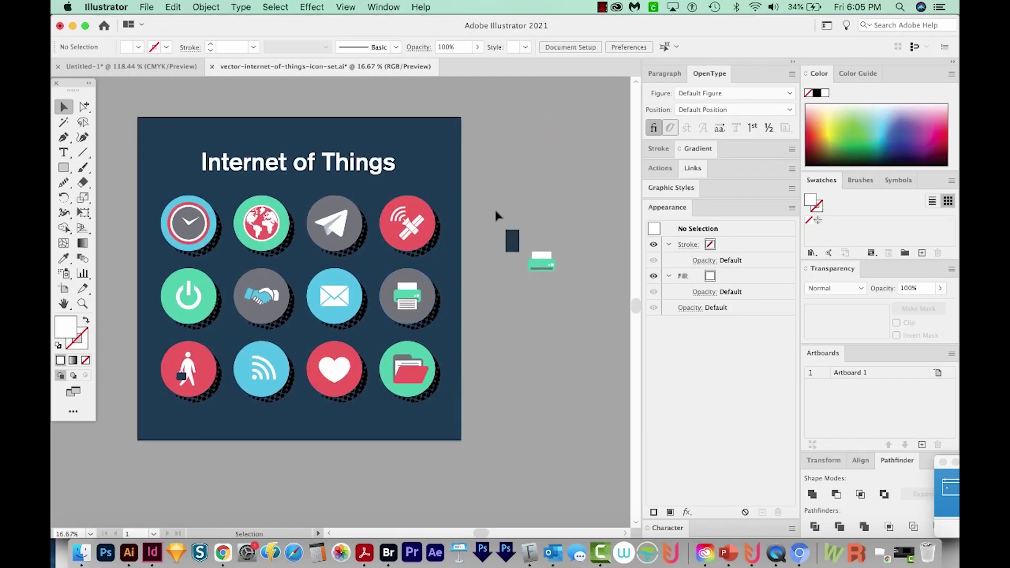
- Delete the stray navy rectangle and green fragment beside the artboard, then select all to verify
{"action": "left_click_drag", "start_coordinate": [495, 208], "coordinate": [561, 286]}
{"action": "key", "text": "Delete"}
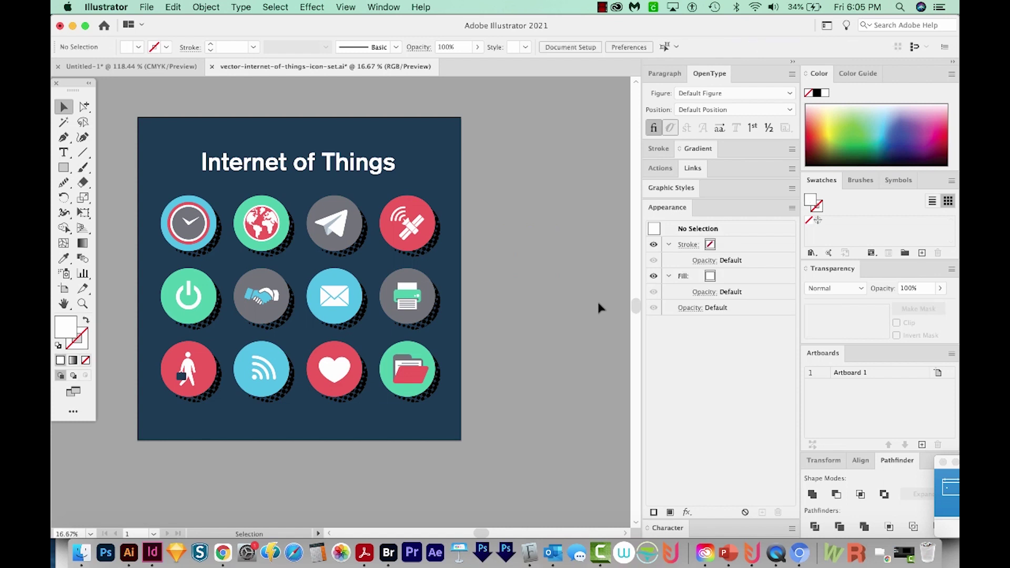
{"action": "scroll", "coordinate": [598, 308], "scroll_direction": "left", "scroll_amount": 3}
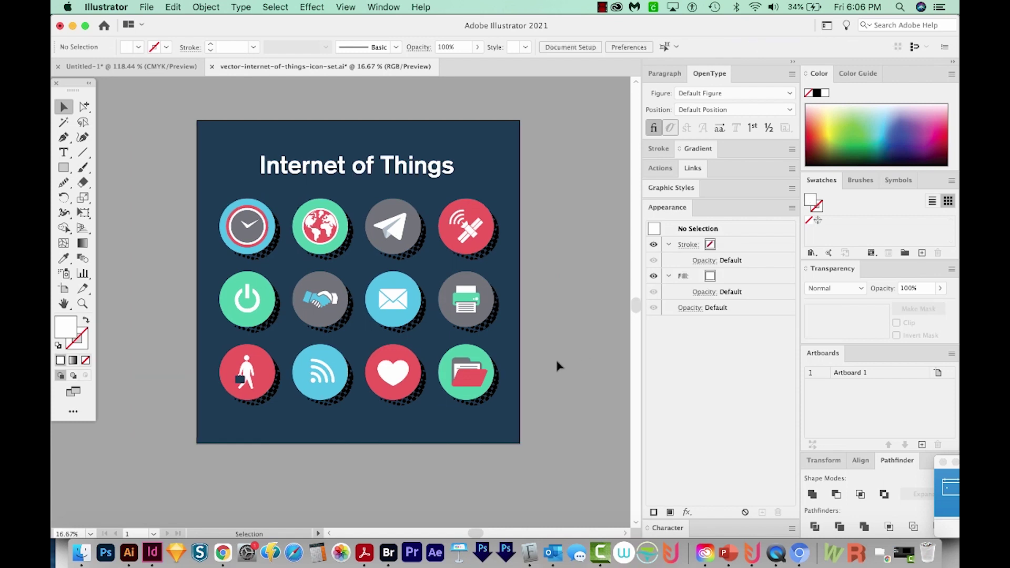
{"action": "key", "text": "super+a"}
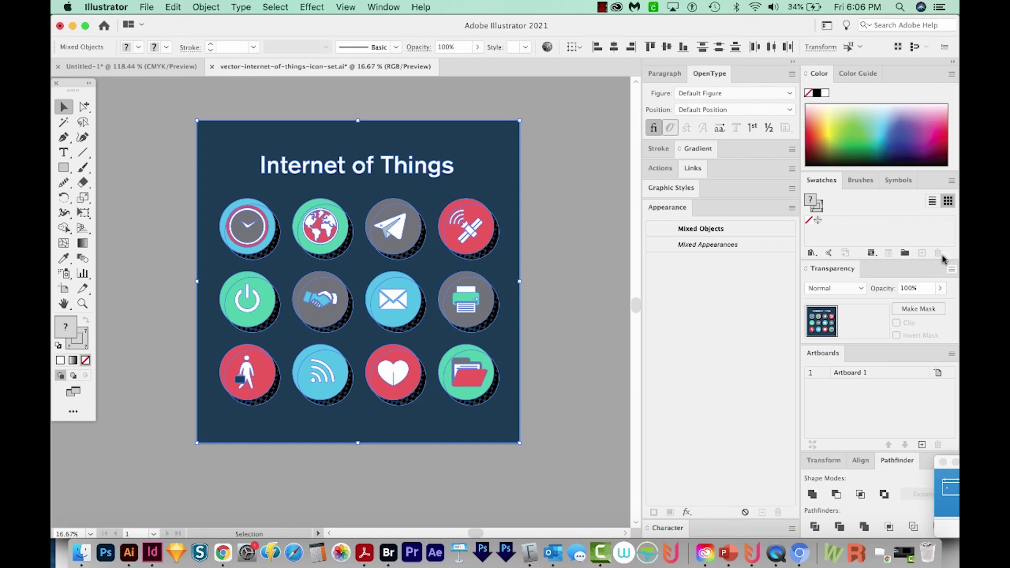
- Deselect and expand the Links panel to confirm the artwork has no linked files
{"action": "left_click", "coordinate": [537, 356]}
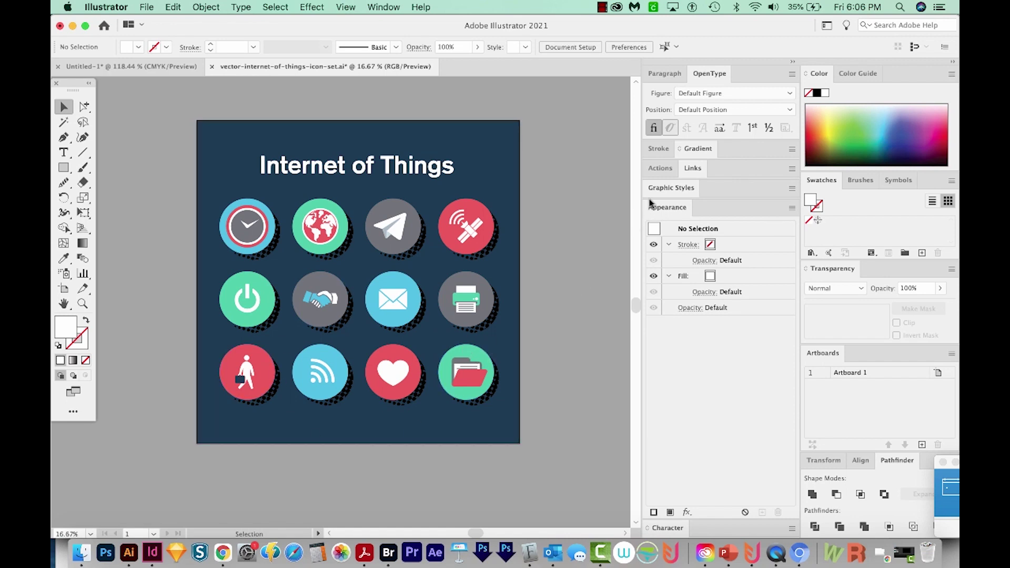
{"action": "left_click", "coordinate": [693, 169]}
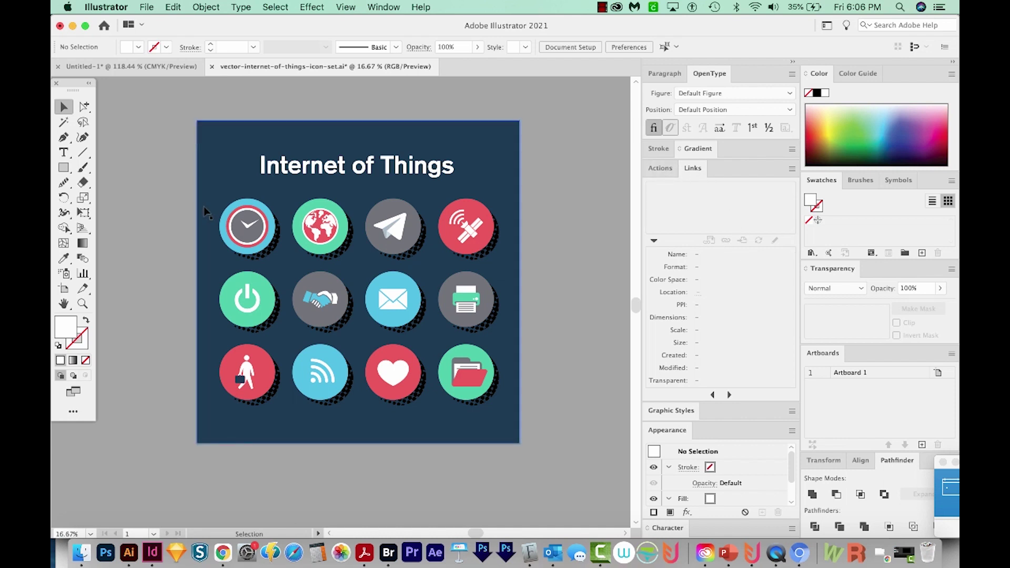
{"action": "left_click", "coordinate": [145, 8]}
- Save a copy as Illustrator EPS with Use Artboards enabled
{"action": "mouse_move", "coordinate": [171, 7]}
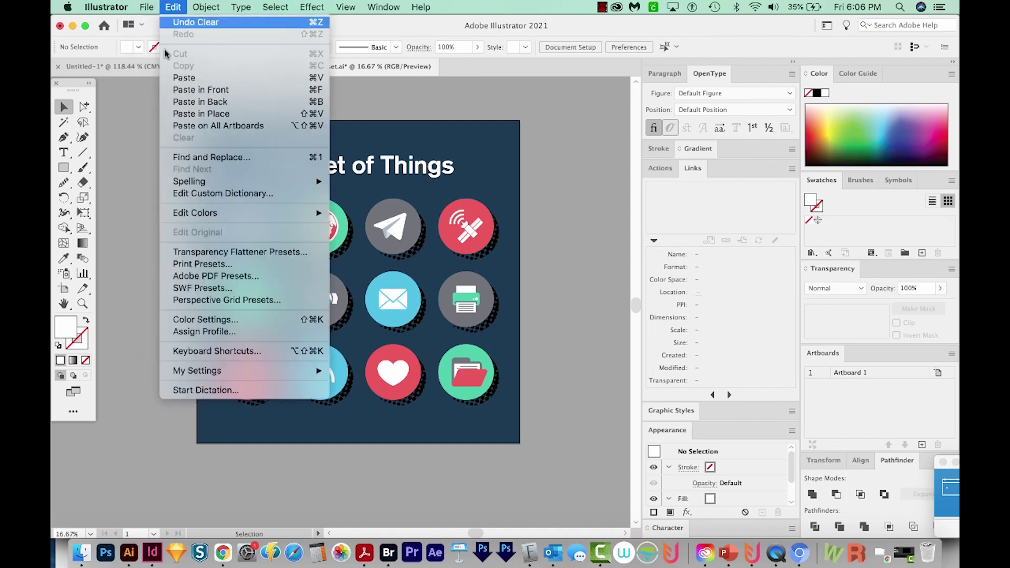
{"action": "left_click", "coordinate": [175, 126]}
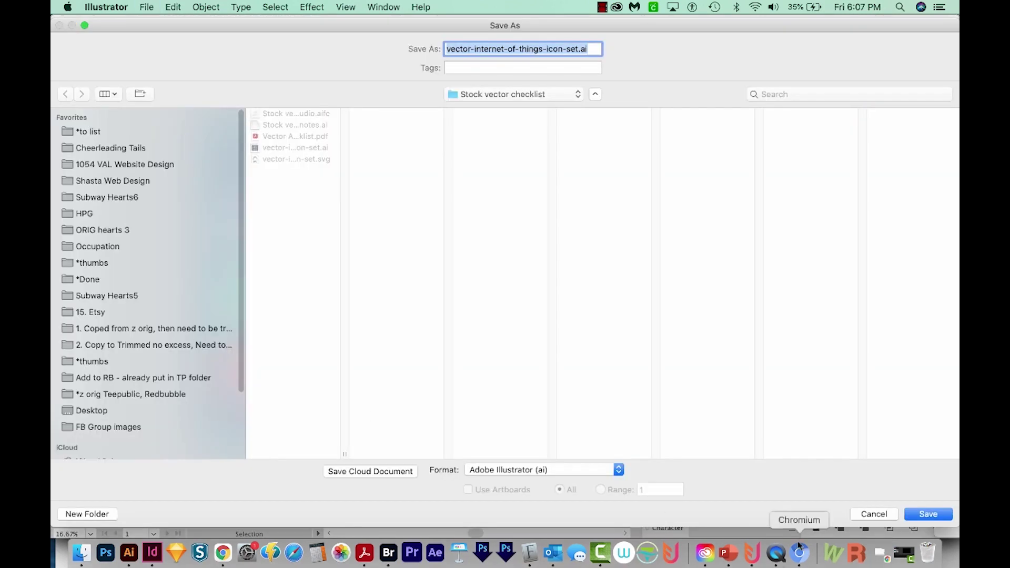
{"action": "left_click", "coordinate": [605, 469]}
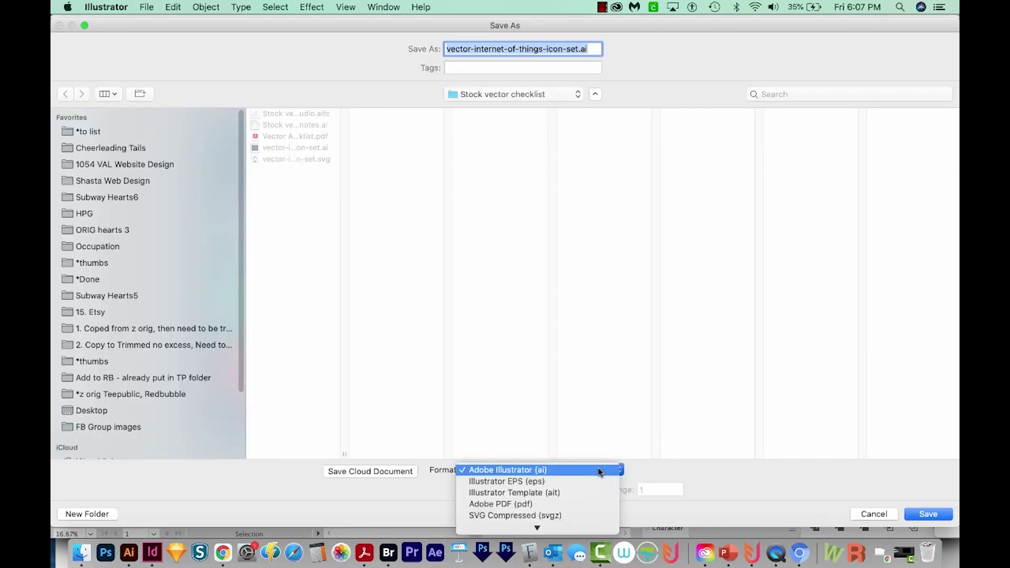
{"action": "left_click", "coordinate": [573, 481]}
{"action": "left_click", "coordinate": [468, 489]}
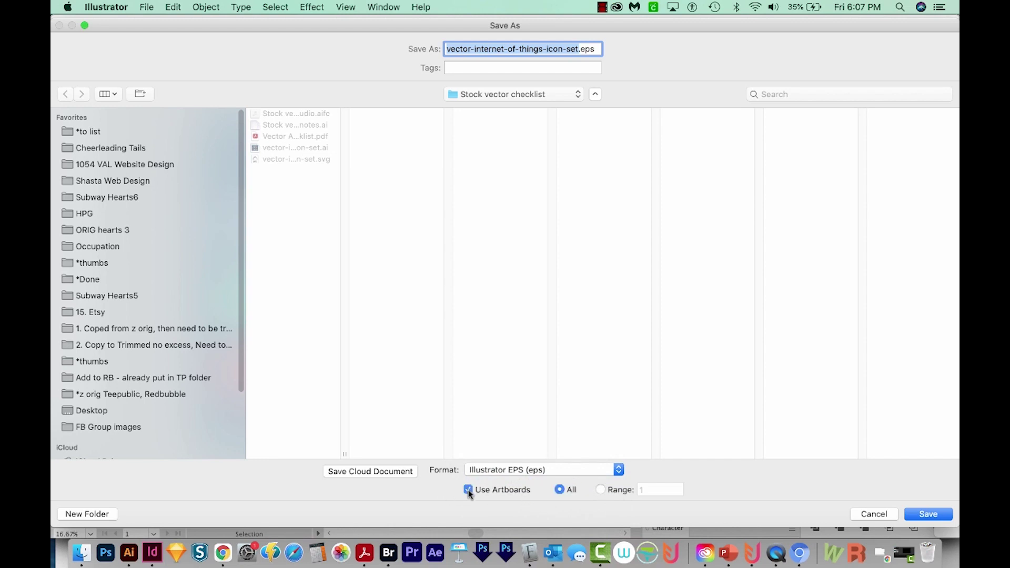
{"action": "left_click", "coordinate": [937, 518]}
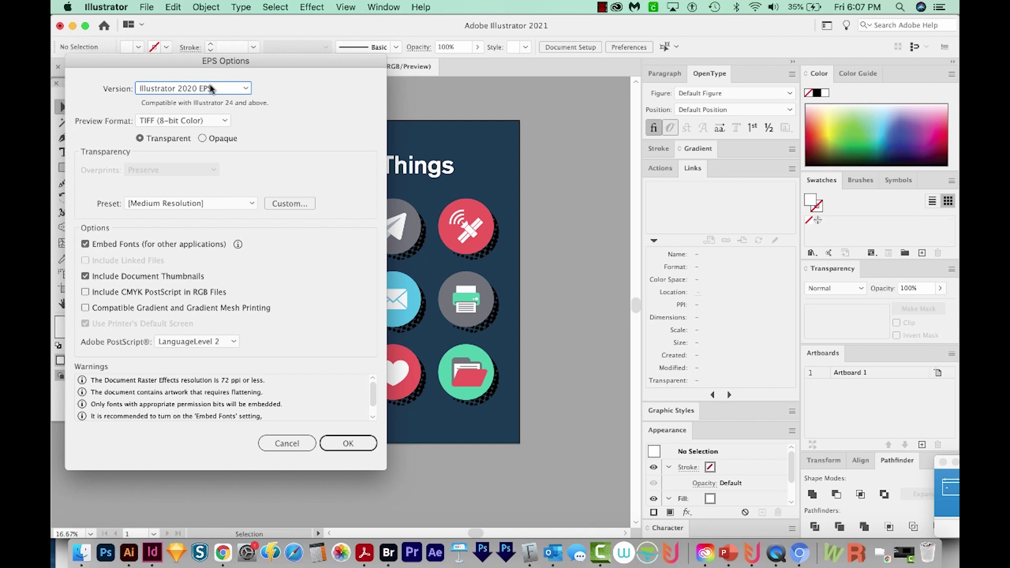
- Set the EPS version to Illustrator 10 EPS and accept the legacy-format warning
{"action": "left_click", "coordinate": [212, 88]}
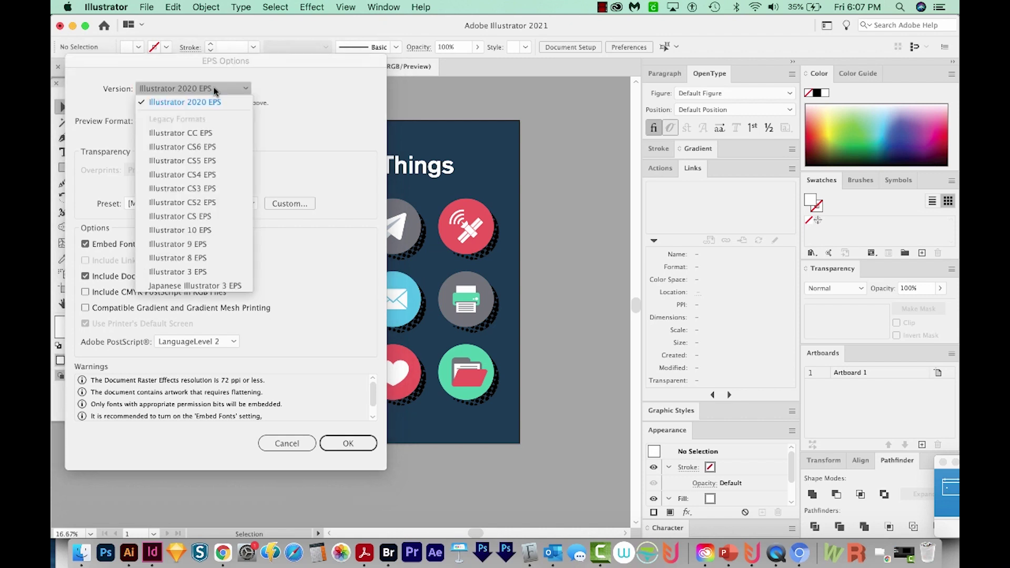
{"action": "left_click", "coordinate": [174, 233]}
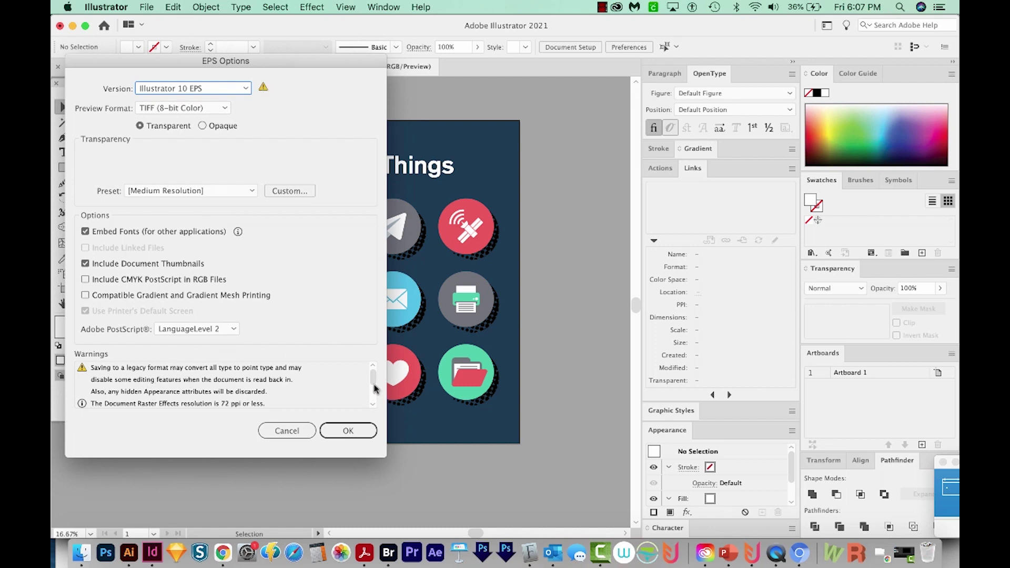
{"action": "left_click", "coordinate": [344, 431]}
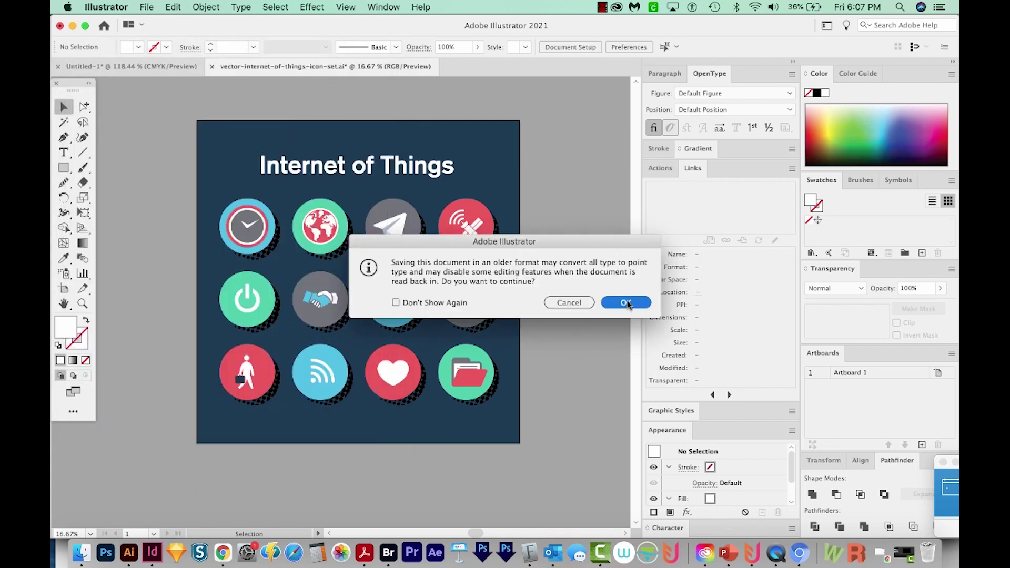
{"action": "left_click", "coordinate": [629, 301]}
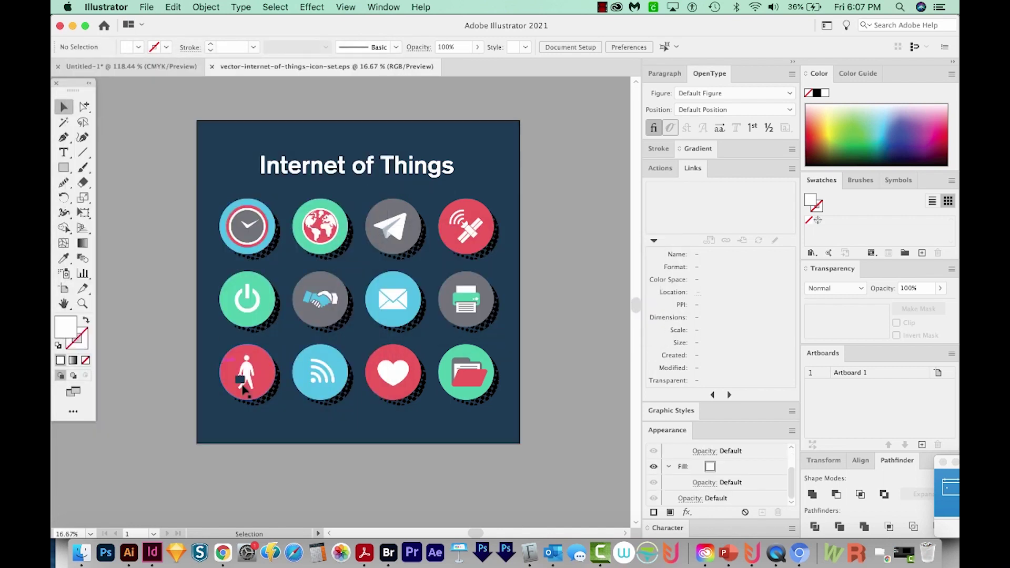
- Move vector-internet-of-things-icon-set.eps into the Stock vector checklist folder and return to Illustrator
{"action": "left_click", "coordinate": [82, 552]}
{"action": "left_click_drag", "start_coordinate": [579, 112], "coordinate": [288, 248]}
{"action": "left_click", "coordinate": [129, 552]}
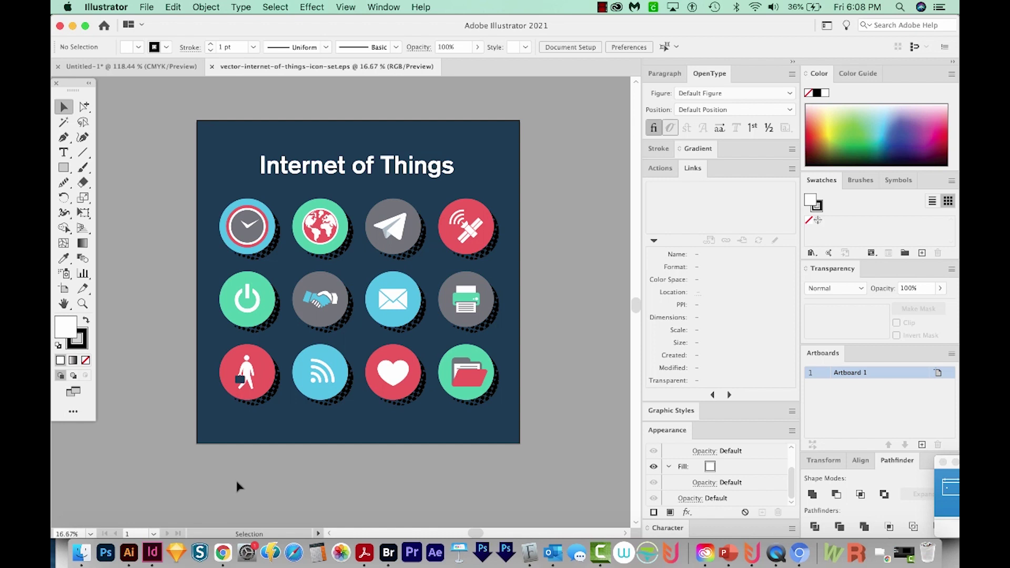